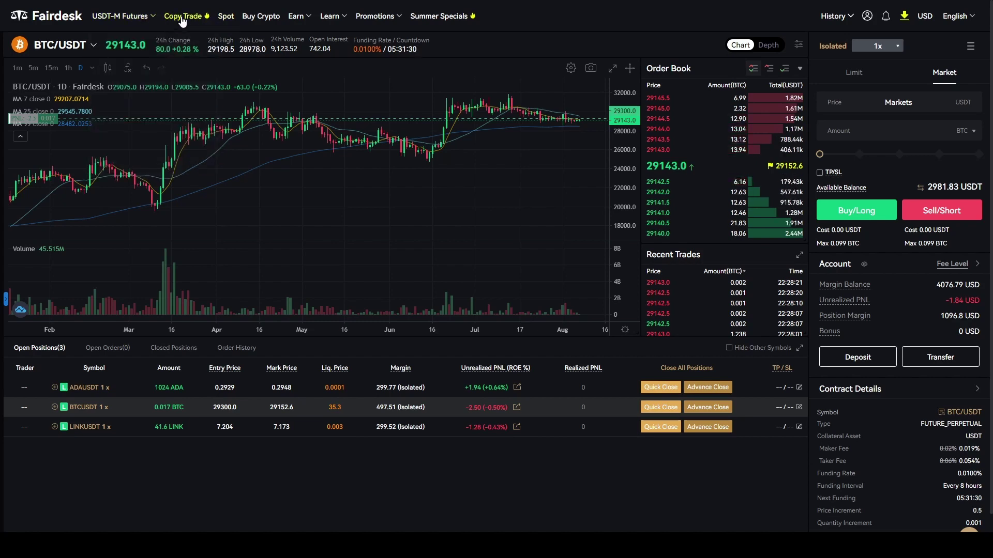
# Open the Copy Trade page, search for the trader by name, and open the matching profile
pyautogui.click(182, 18)
pyautogui.click(718, 322)
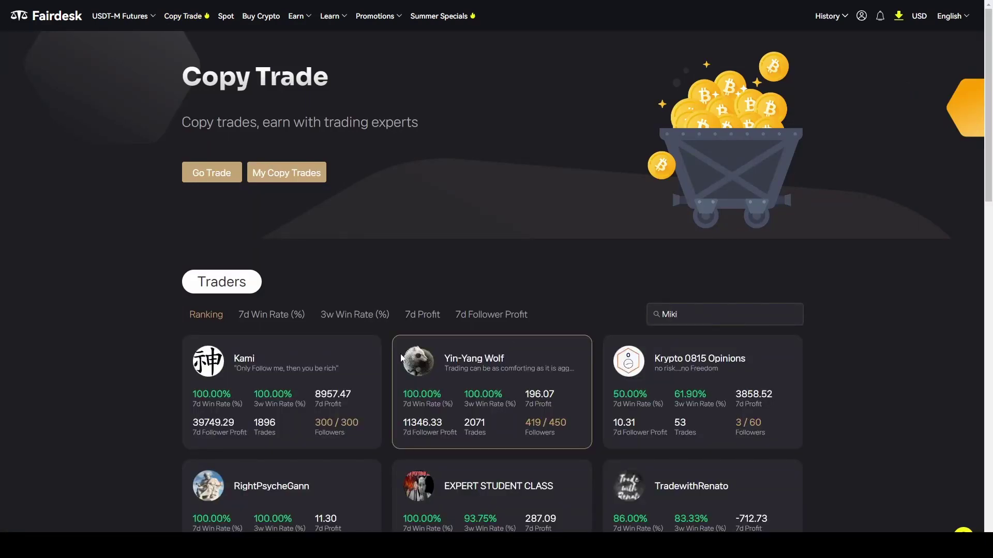
pyautogui.write('Miki')
pyautogui.press('Return')
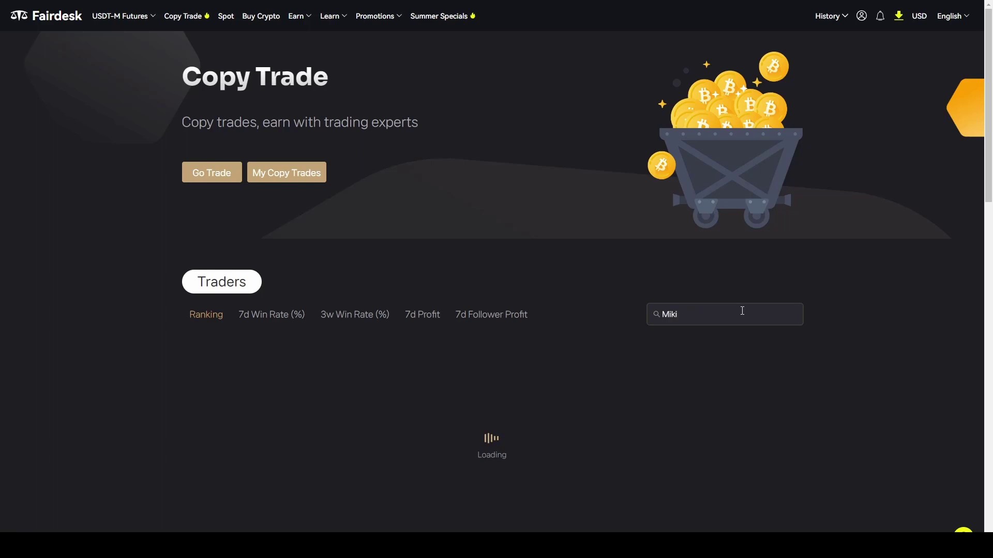
pyautogui.click(265, 382)
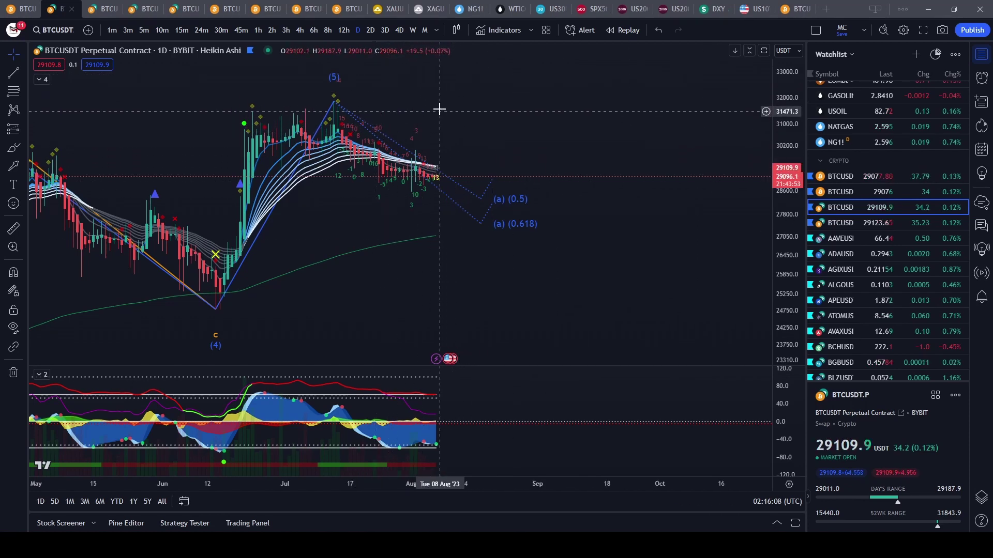
# Examine the projected (a) 0.5 and (a) 0.618 wave targets on TradingView's daily BTCUSDT Heikin Ashi chart
pyautogui.scroll(-3, 568, 155)
pyautogui.scroll(3, 620, 173)
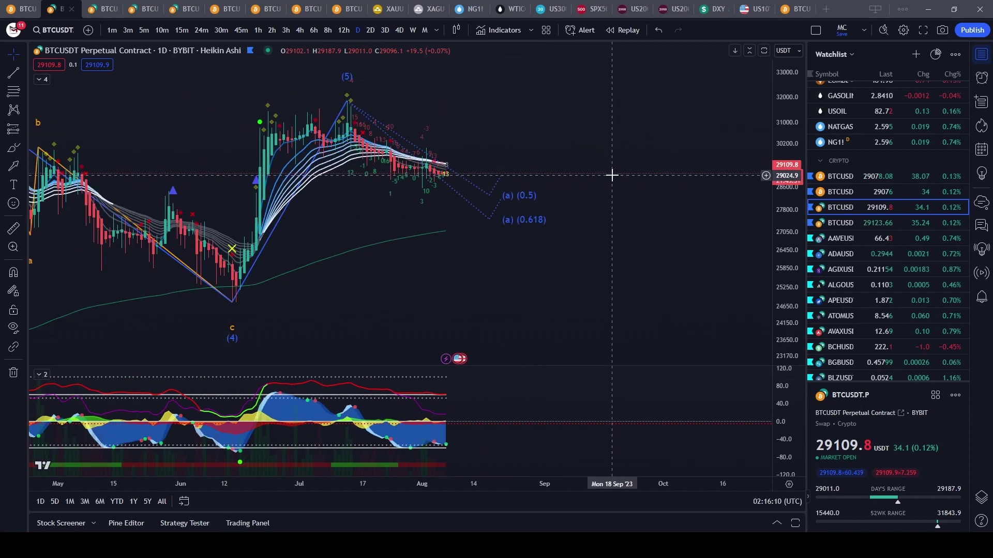
pyautogui.scroll(1, 679, 179)
pyautogui.scroll(-3, 496, 283)
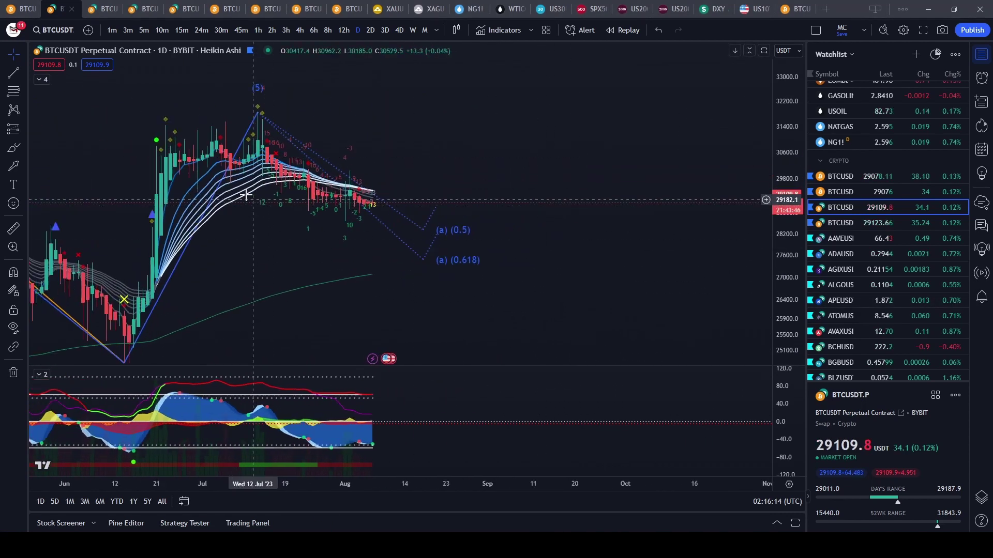
# Switch to the BTCUSDT daily chart with support and resistance lines and examine recent price action around those levels and moving averages
pyautogui.click(104, 9)
pyautogui.scroll(-2, 336, 236)
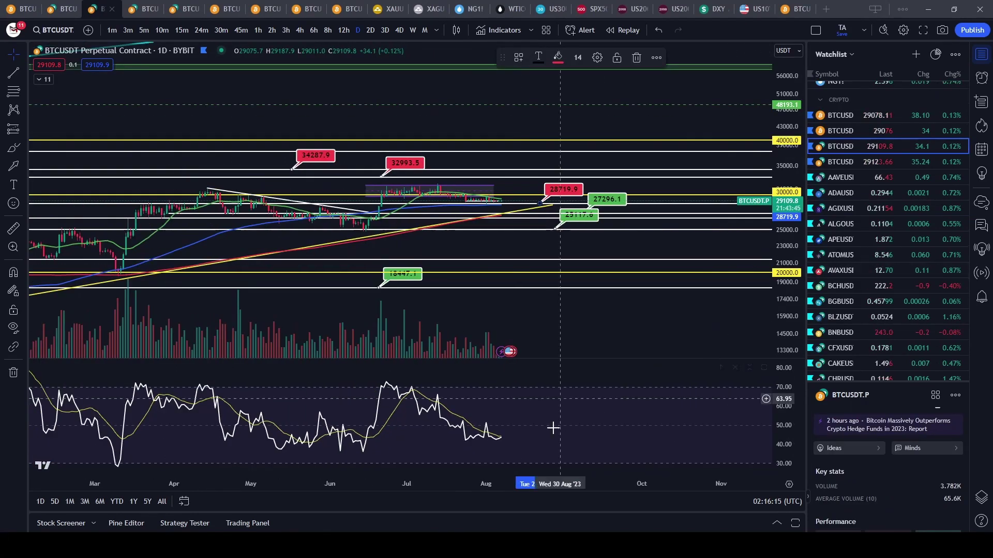
pyautogui.scroll(6, 644, 181)
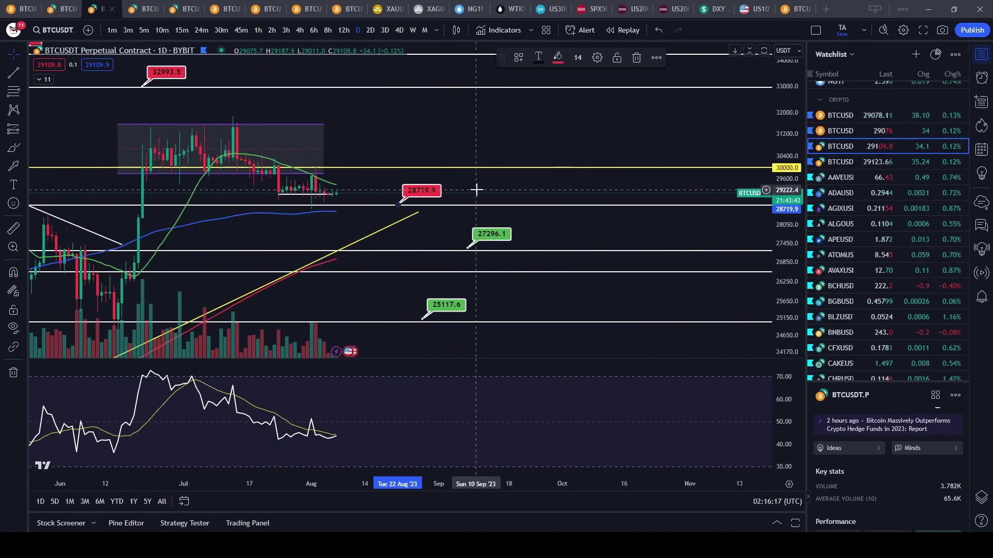
pyautogui.scroll(1, 643, 181)
pyautogui.moveTo(790, 284); pyautogui.dragTo(790, 228)
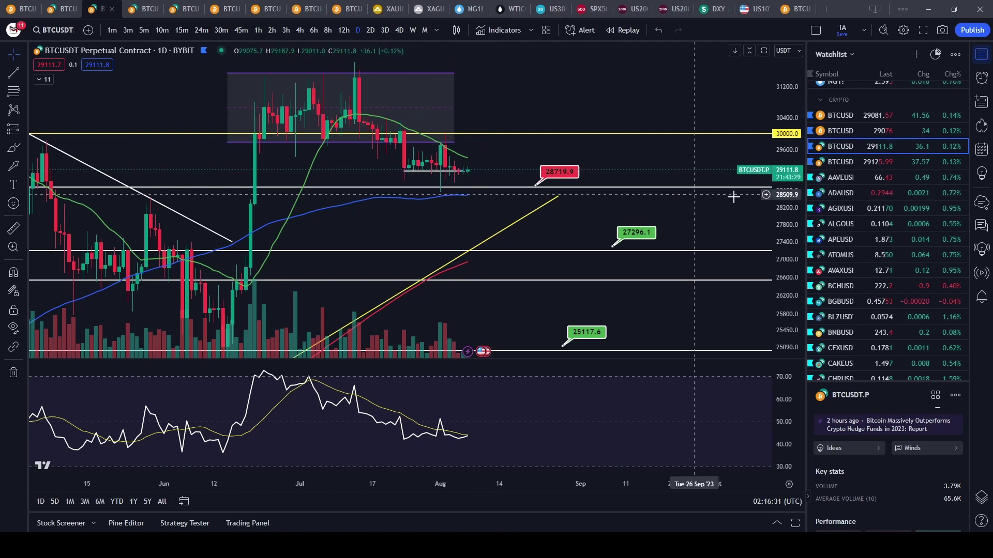
pyautogui.moveTo(785, 269); pyautogui.dragTo(646, 104)
pyautogui.moveTo(528, 117); pyautogui.dragTo(478, 164)
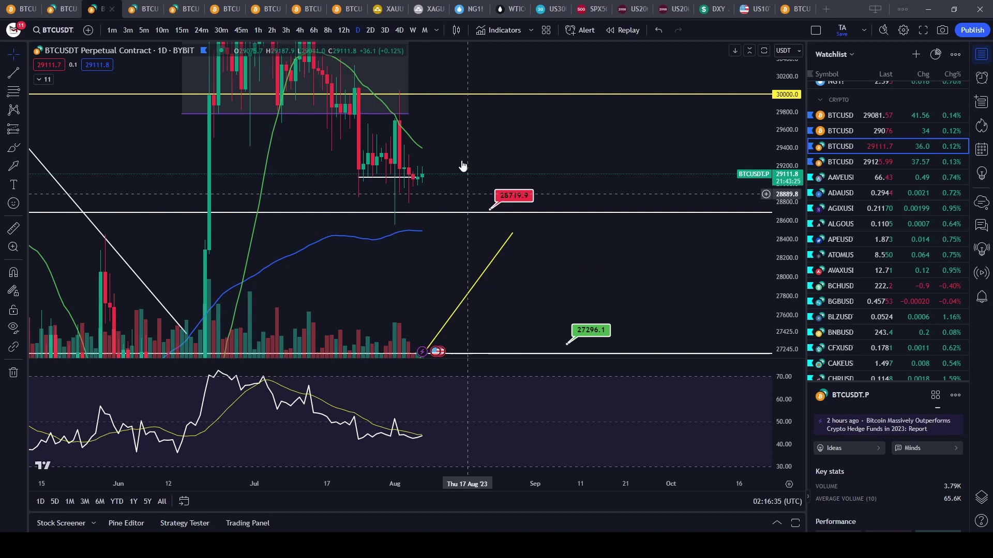
pyautogui.scroll(-5, 488, 166)
pyautogui.moveTo(740, 260); pyautogui.dragTo(678, 309)
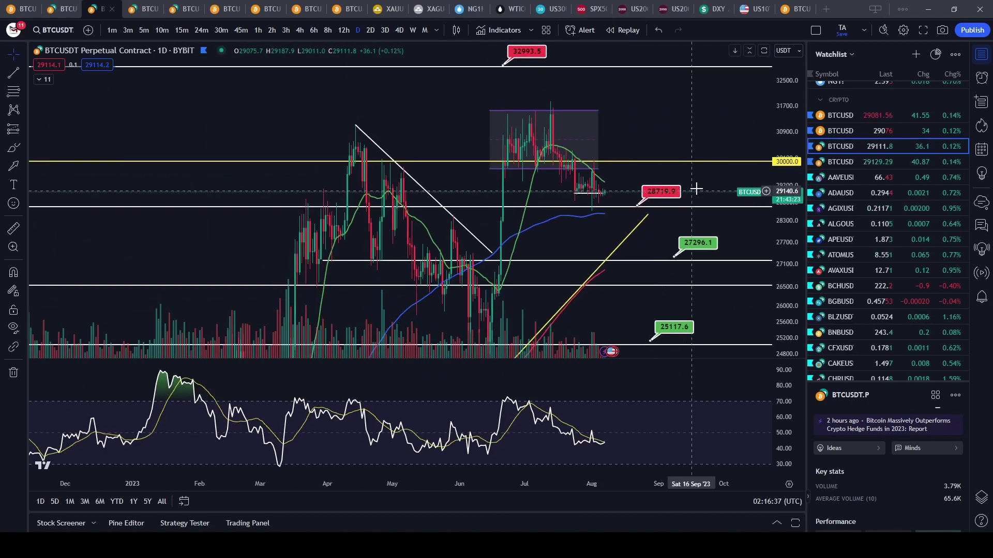
pyautogui.moveTo(694, 187); pyautogui.dragTo(540, 178)
pyautogui.scroll(2, 547, 188)
pyautogui.moveTo(442, 194); pyautogui.dragTo(686, 140)
pyautogui.scroll(2, 528, 172)
pyautogui.scroll(3, 615, 159)
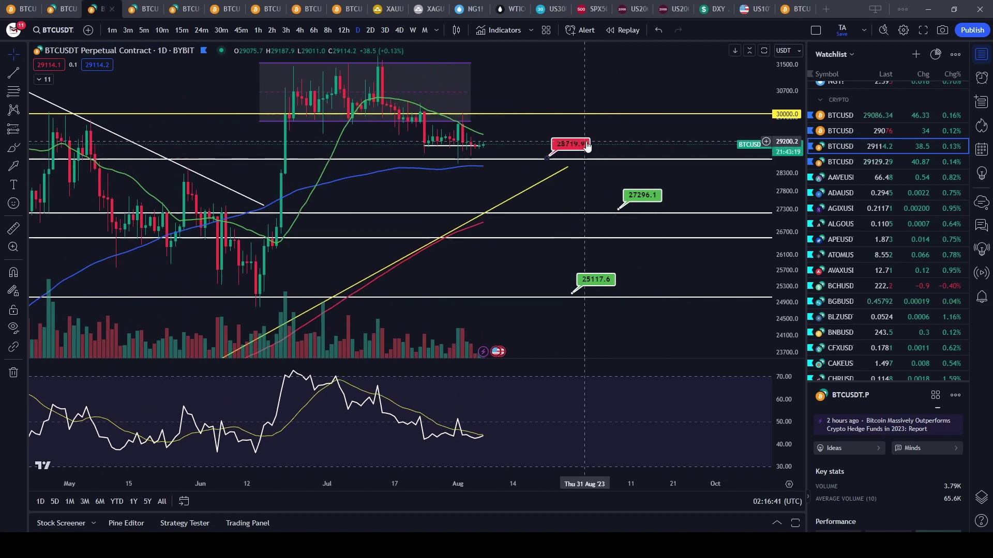
# Move the red 28719.9 price label down onto the rising yellow trendline at about 27484.2
pyautogui.moveTo(609, 139); pyautogui.dragTo(693, 111)
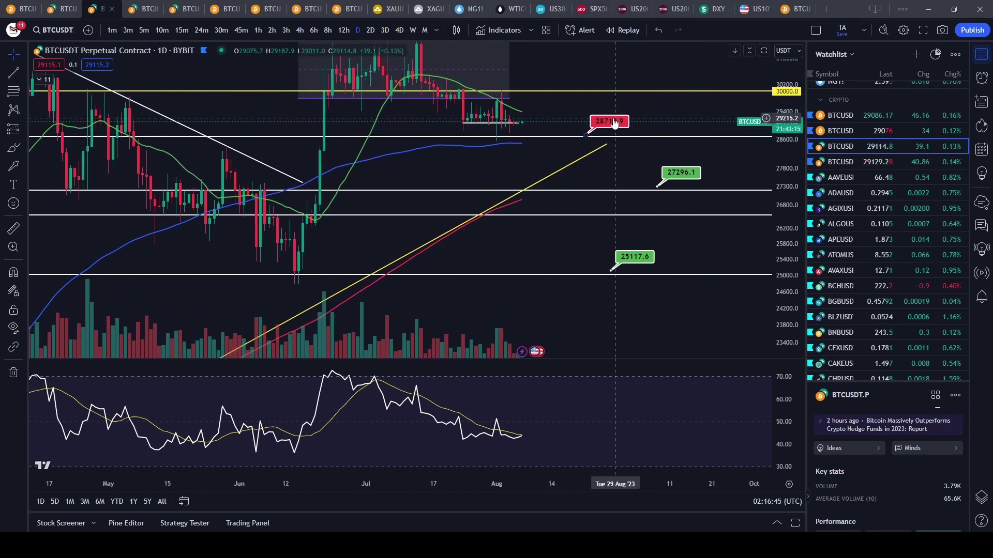
pyautogui.moveTo(614, 122); pyautogui.dragTo(569, 158)
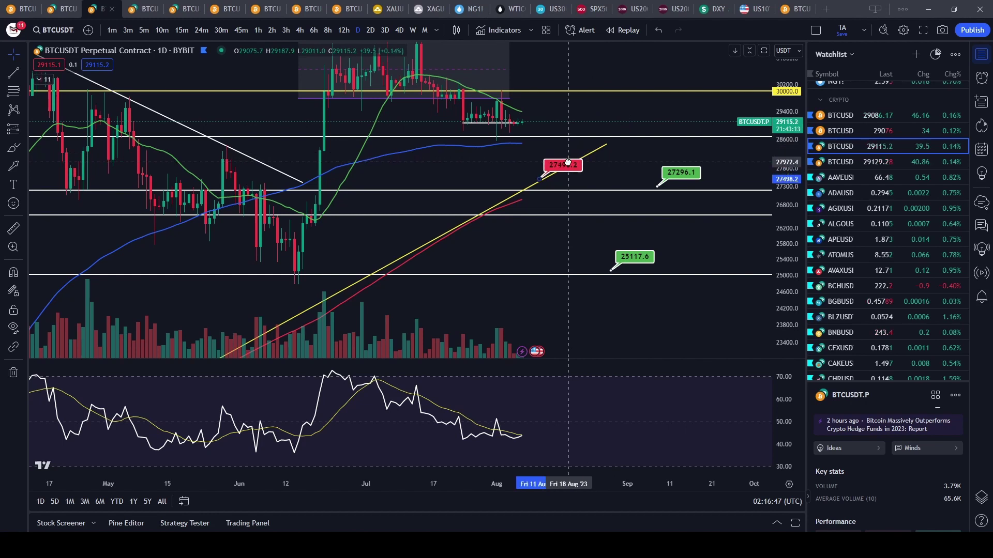
pyautogui.scroll(-2, 627, 261)
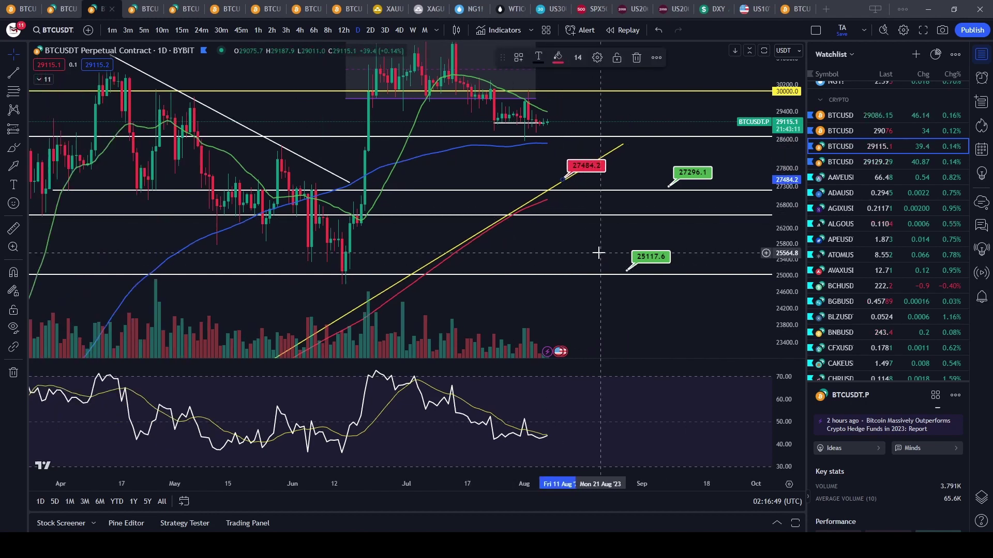
pyautogui.moveTo(565, 251); pyautogui.dragTo(435, 186)
pyautogui.scroll(-7, 435, 185)
pyautogui.moveTo(786, 224); pyautogui.dragTo(745, 354)
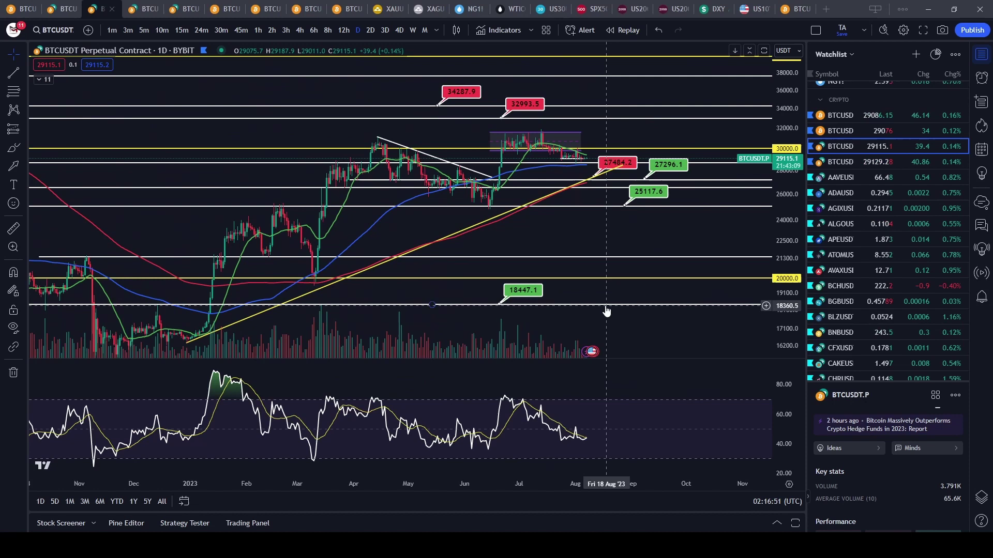
pyautogui.moveTo(630, 253); pyautogui.dragTo(687, 200)
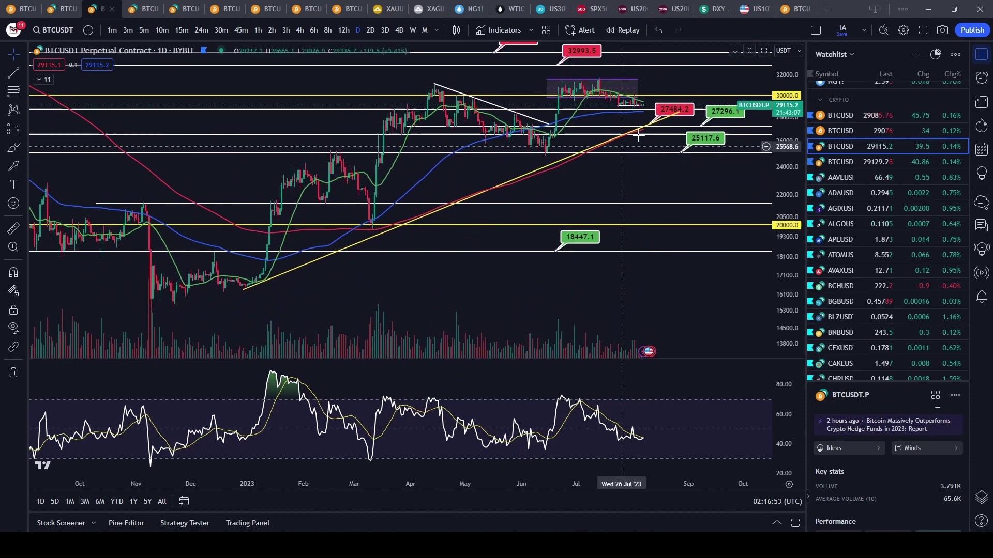
pyautogui.click(794, 351)
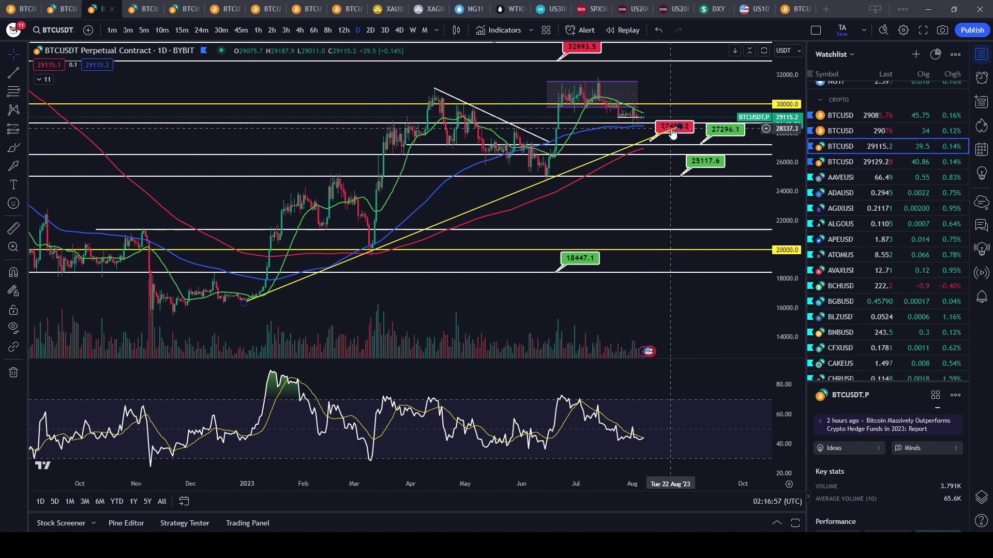
# Reposition the red price label near the end of the rising yellow trendline, at about 27875.3
pyautogui.moveTo(671, 130)
pyautogui.mouseDown()
pyautogui.moveTo(662, 128)
pyautogui.moveTo(669, 138)
pyautogui.moveTo(688, 123)
pyautogui.mouseUp()
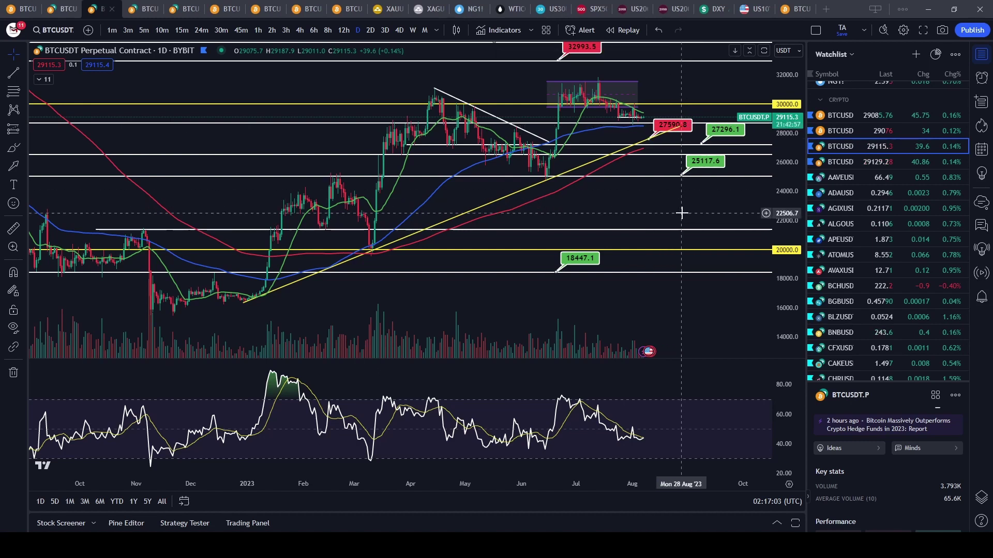
pyautogui.moveTo(659, 209); pyautogui.dragTo(614, 237)
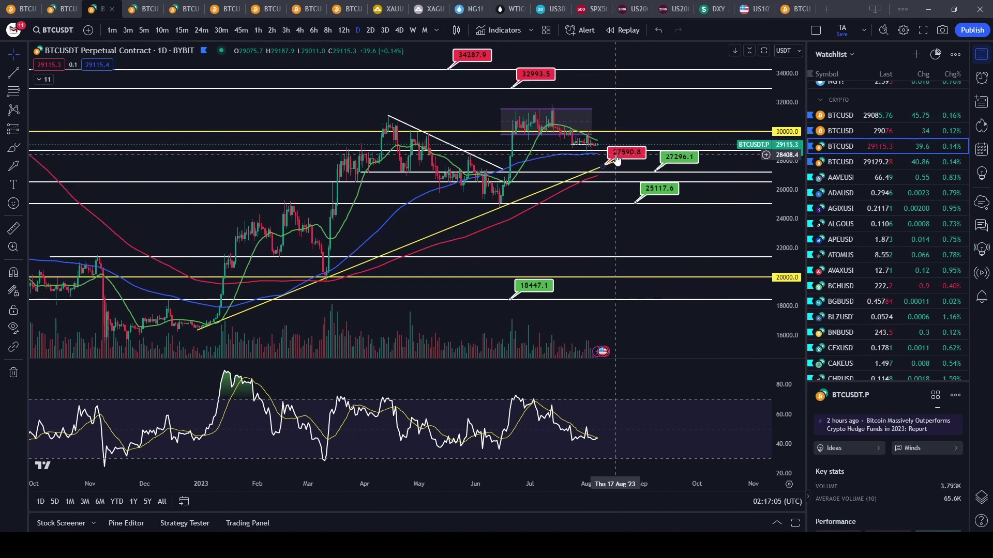
pyautogui.moveTo(616, 159); pyautogui.dragTo(621, 155)
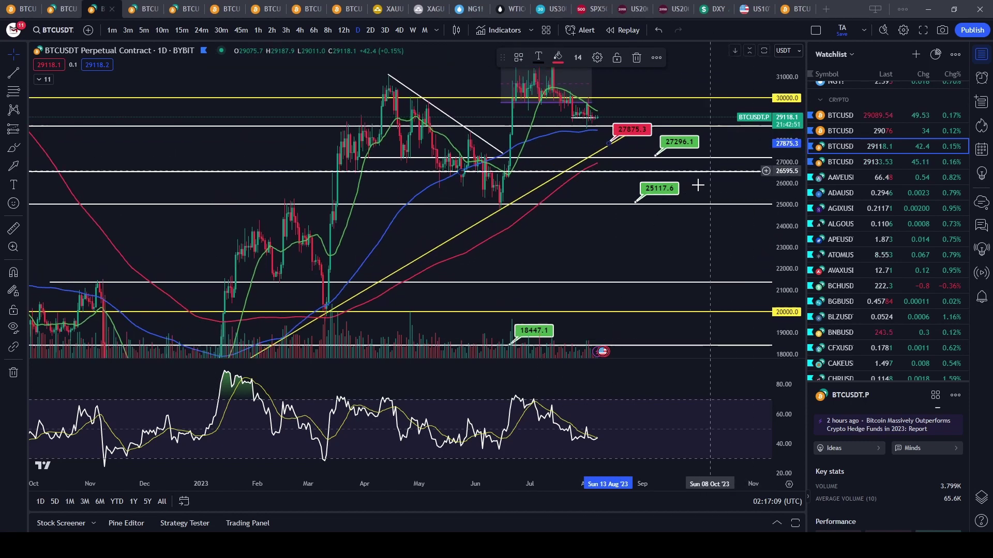
pyautogui.scroll(3, 517, 160)
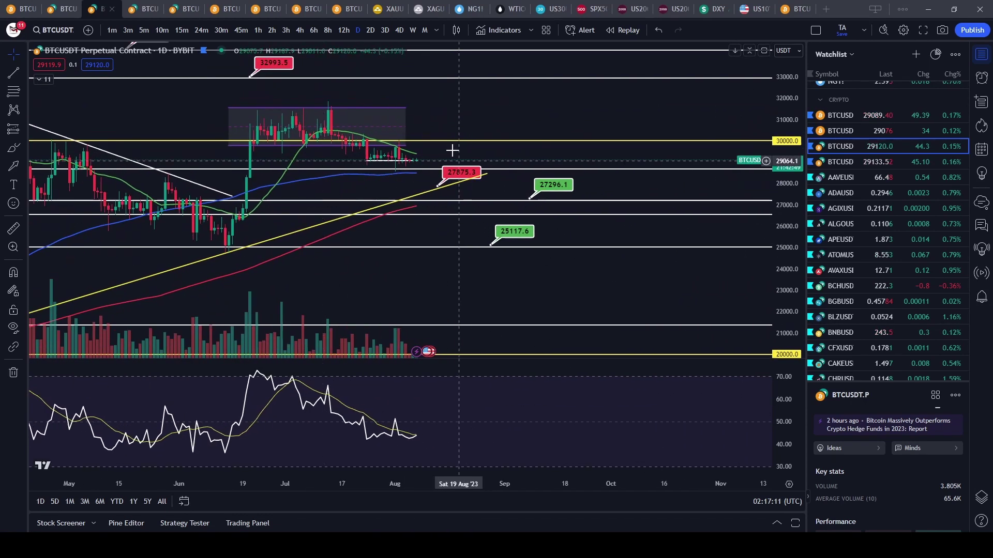
pyautogui.scroll(-3, 454, 166)
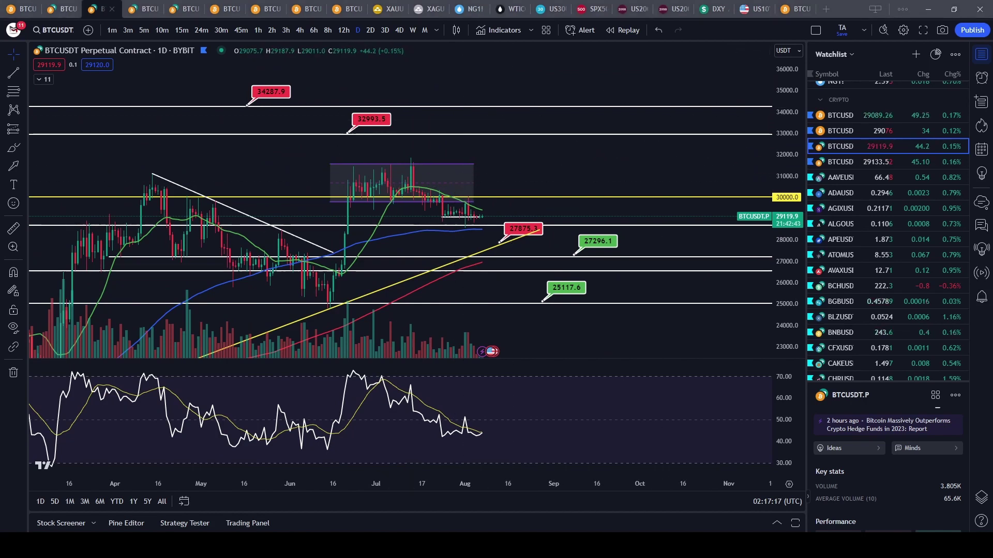
# Switch to Discord in a maximized window and review the early August trade posts in the margin-trades channel
pyautogui.moveTo(992, 311); pyautogui.dragTo(256, 69)
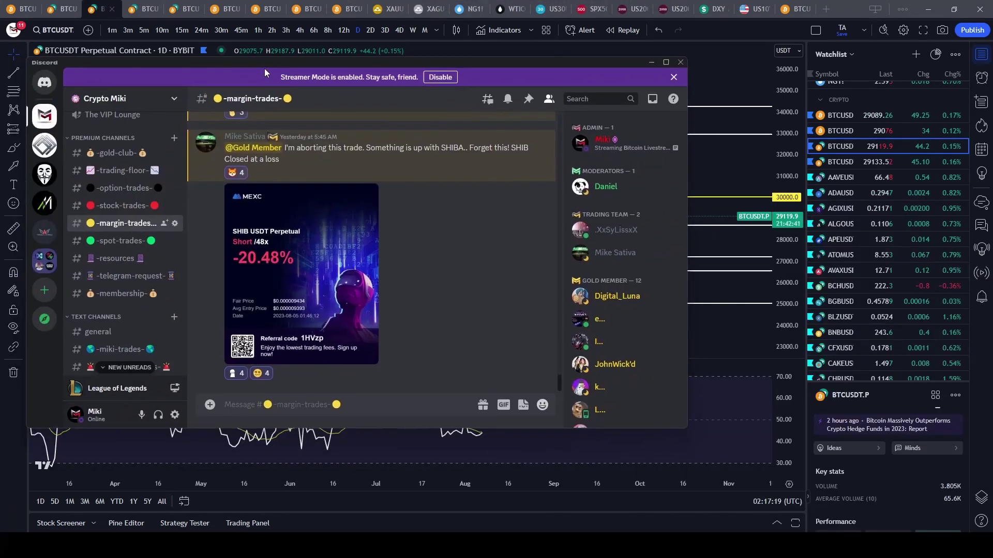
pyautogui.doubleClick(272, 64)
pyautogui.scroll(15, 409, 222)
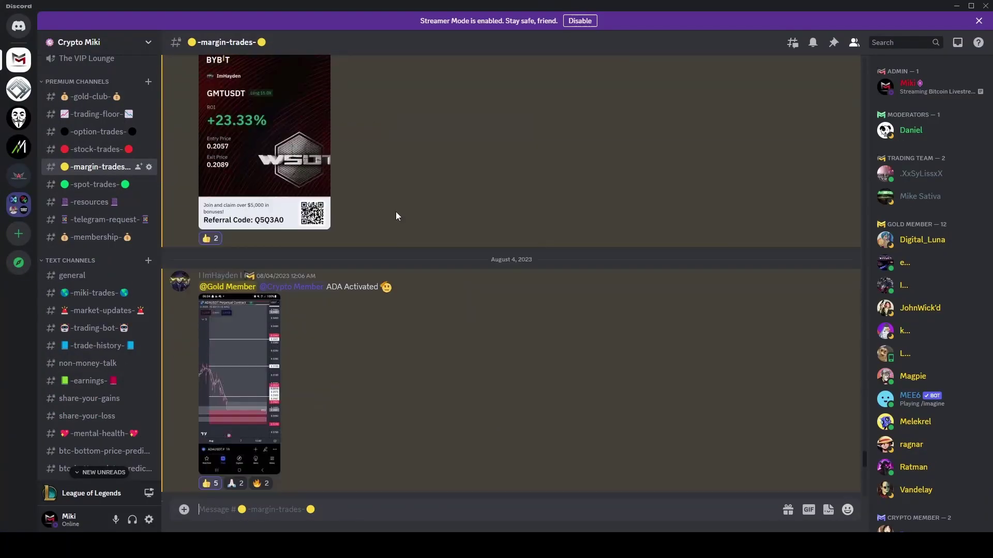
pyautogui.scroll(2, 387, 222)
pyautogui.scroll(-6, 388, 223)
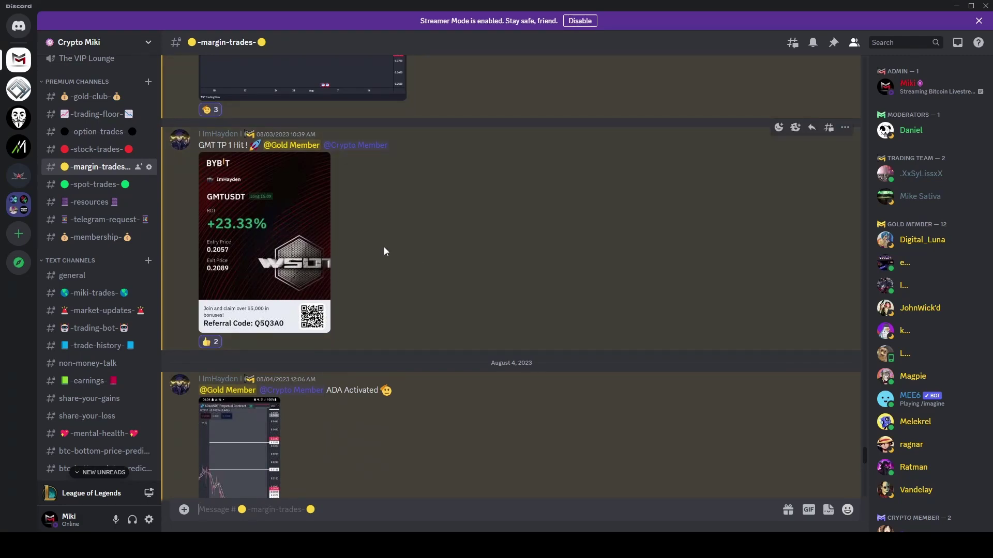
pyautogui.scroll(4, 422, 195)
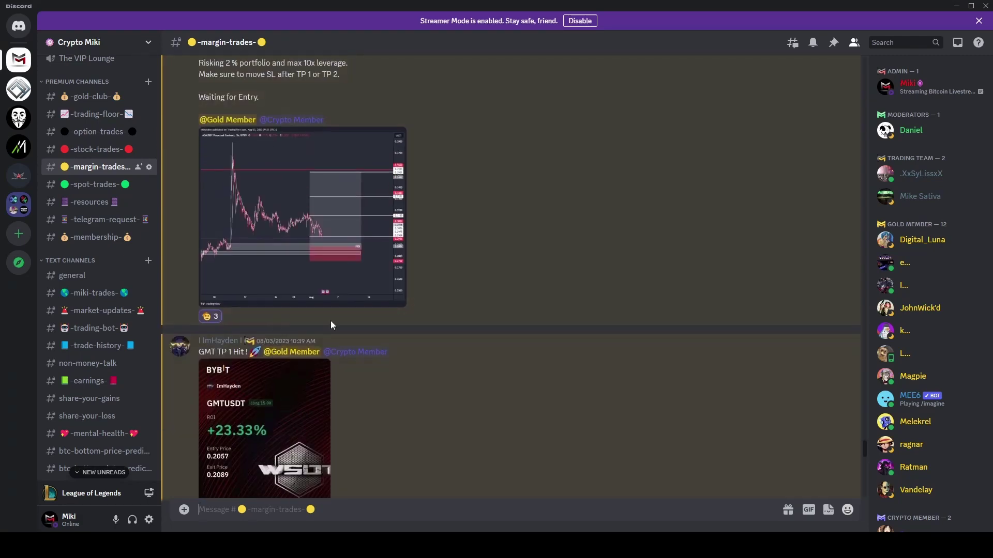
pyautogui.scroll(3, 341, 248)
pyautogui.scroll(15, 472, 152)
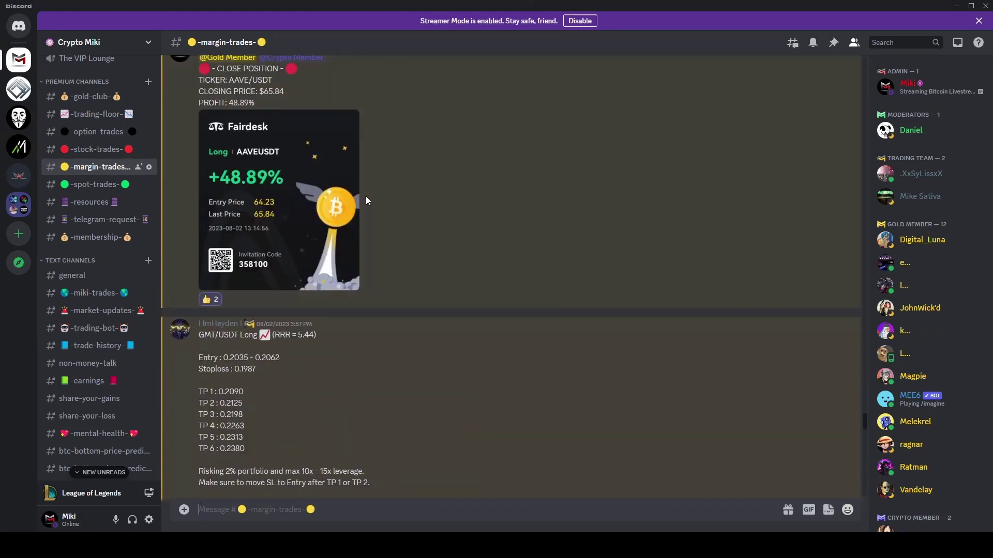
pyautogui.scroll(-6, 391, 324)
pyautogui.scroll(5, 391, 324)
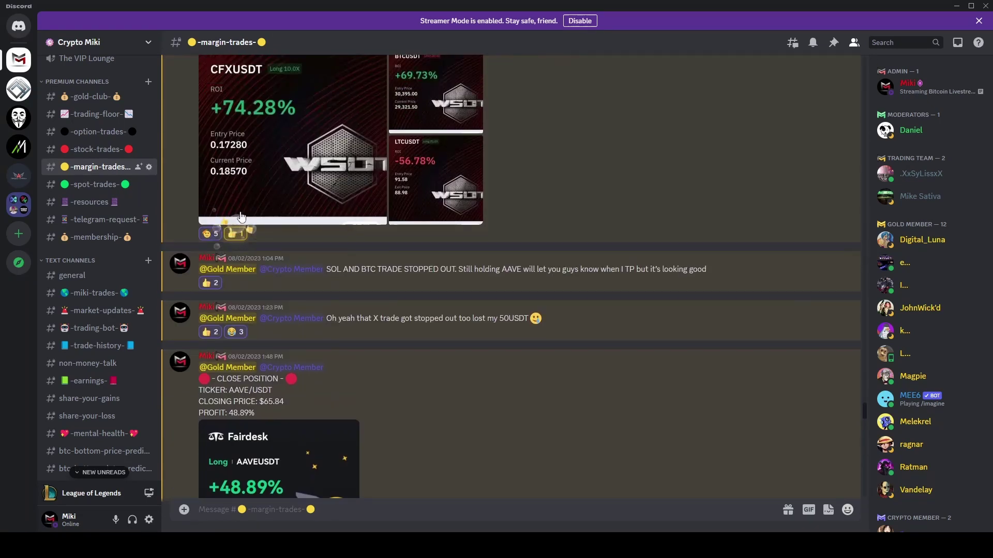
pyautogui.scroll(3, 243, 233)
pyautogui.scroll(-8, 403, 279)
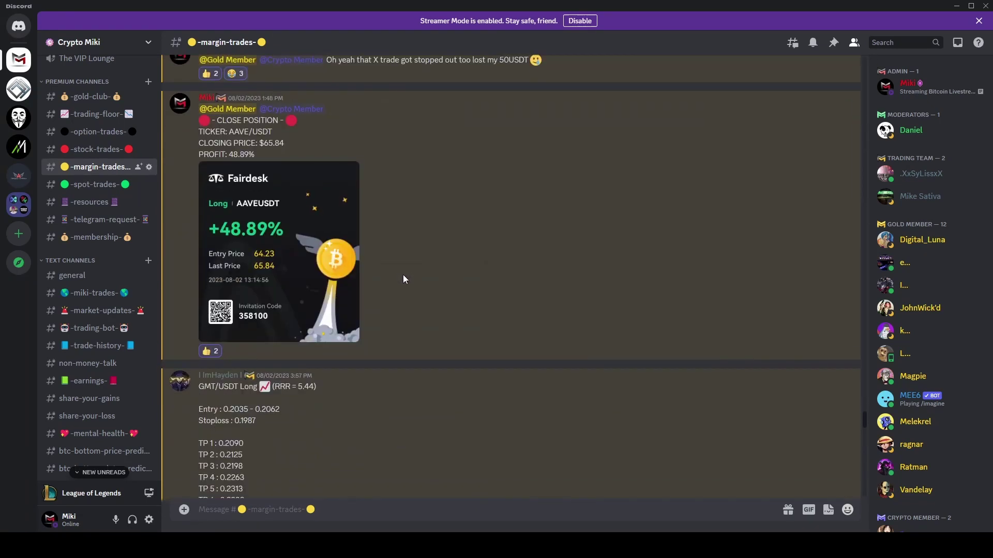
pyautogui.scroll(-15, 435, 229)
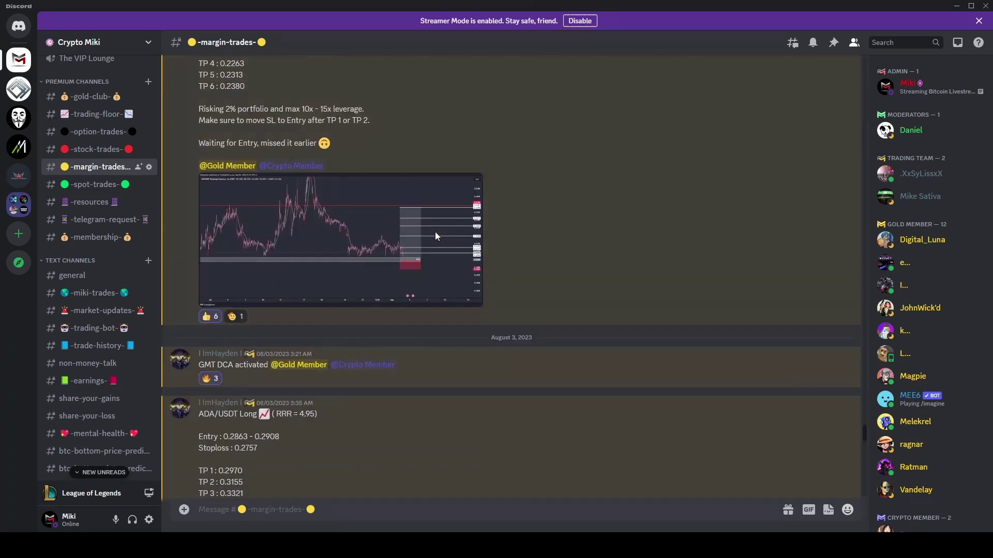
pyautogui.scroll(-10, 471, 170)
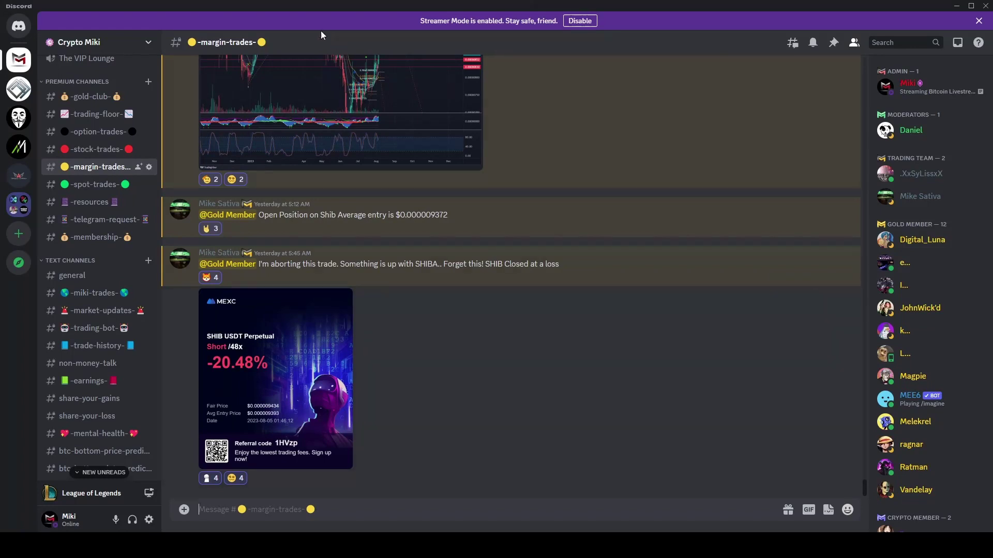
# Return to TradingView's BTCUSDT Heikin Ashi chart, inspect the oscillator pane at full size, and restore the normal chart layout
pyautogui.moveTo(312, 9); pyautogui.dragTo(992, 79)
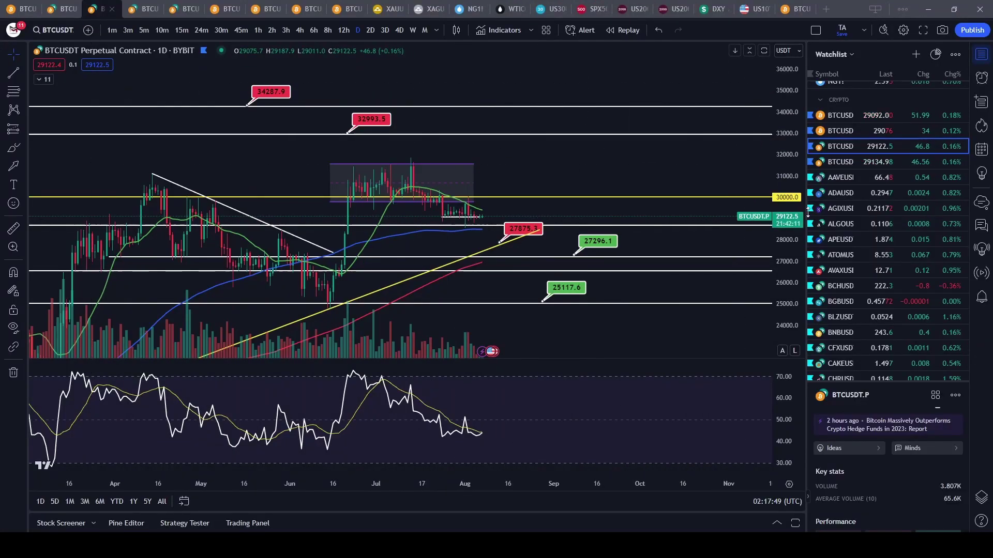
pyautogui.click(60, 10)
pyautogui.scroll(-4, 405, 140)
pyautogui.scroll(4, 582, 177)
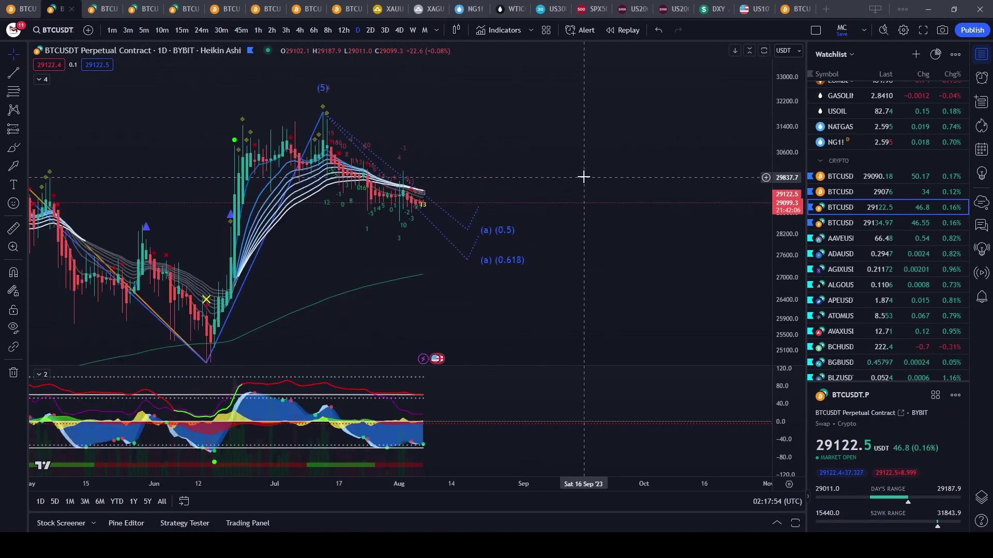
pyautogui.doubleClick(417, 404)
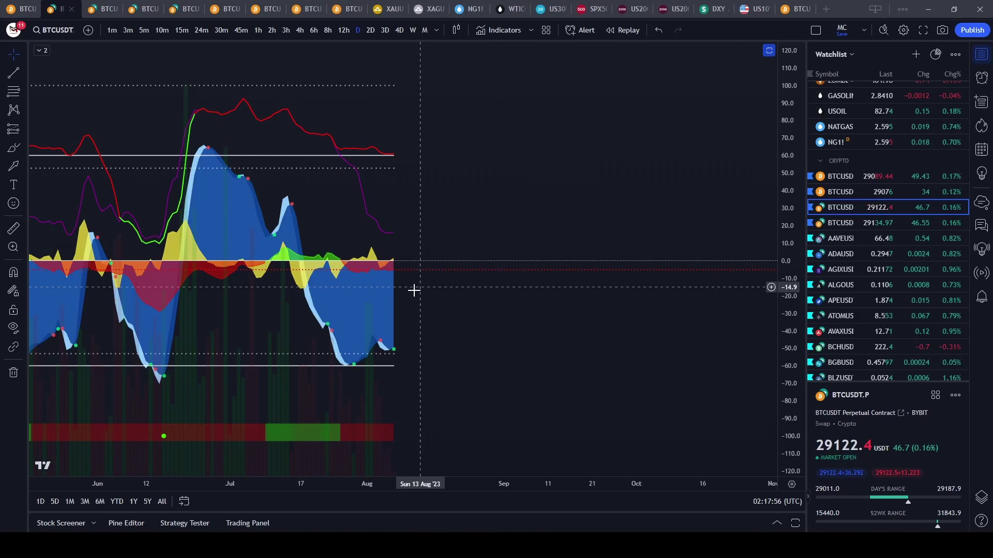
pyautogui.doubleClick(461, 181)
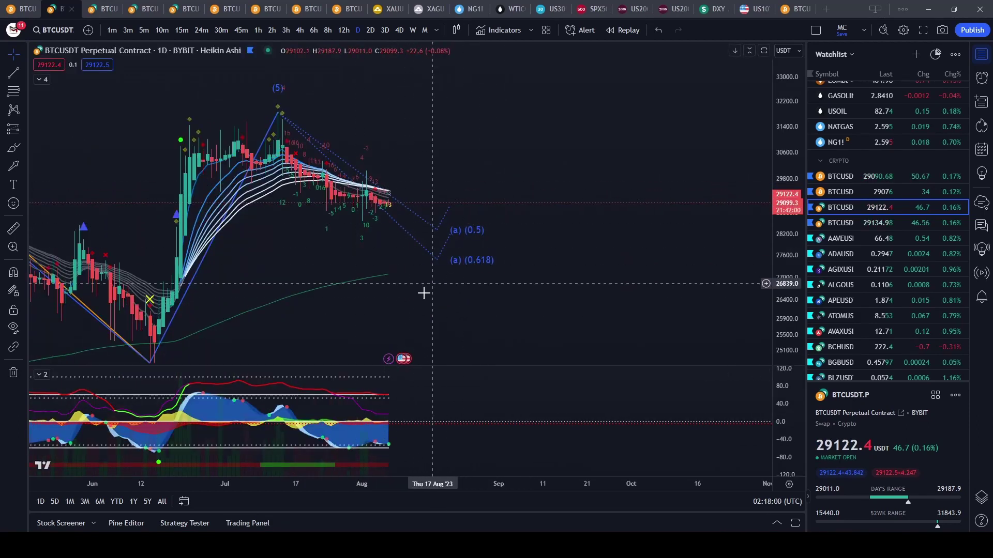
# Change the BTCUSDT Heikin Ashi chart to the weekly timeframe and examine the latest candles against the moving average ribbon
pyautogui.scroll(-2, 423, 290)
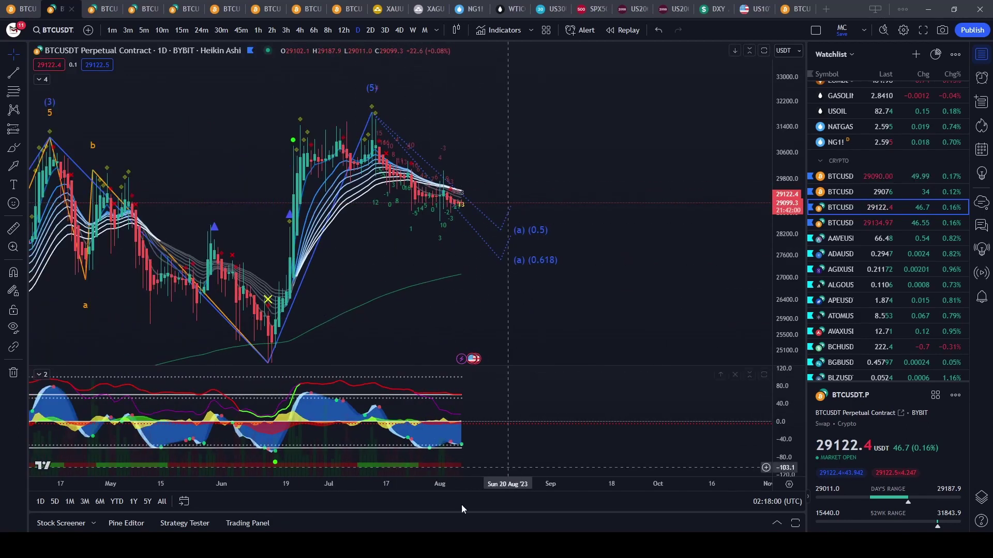
pyautogui.click(414, 30)
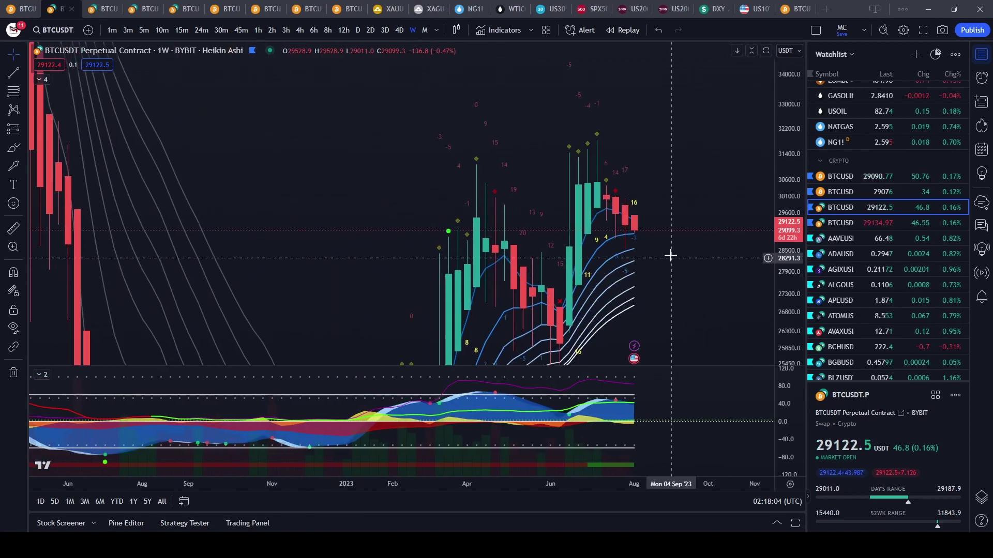
pyautogui.moveTo(642, 281); pyautogui.dragTo(470, 202)
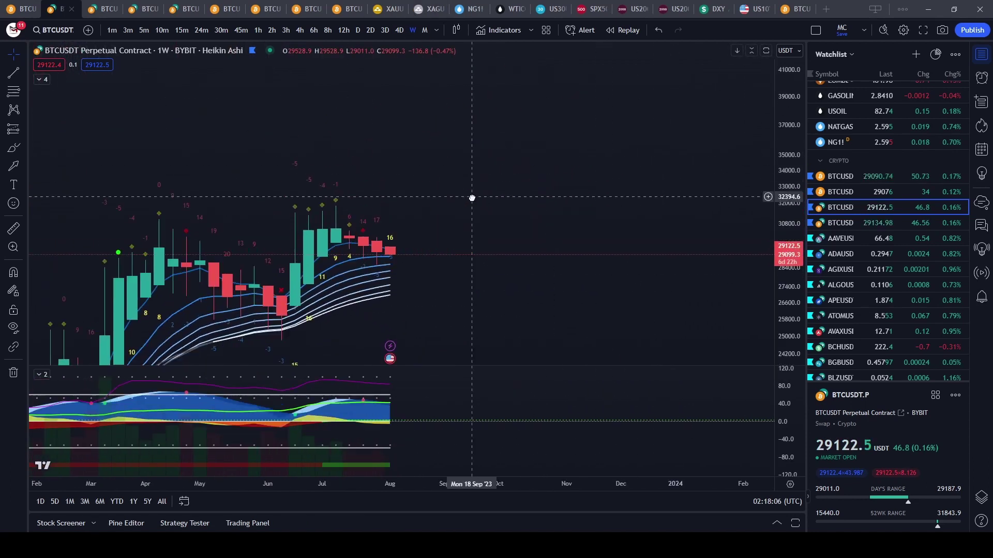
pyautogui.moveTo(599, 254); pyautogui.dragTo(668, 130)
pyautogui.scroll(4, 538, 165)
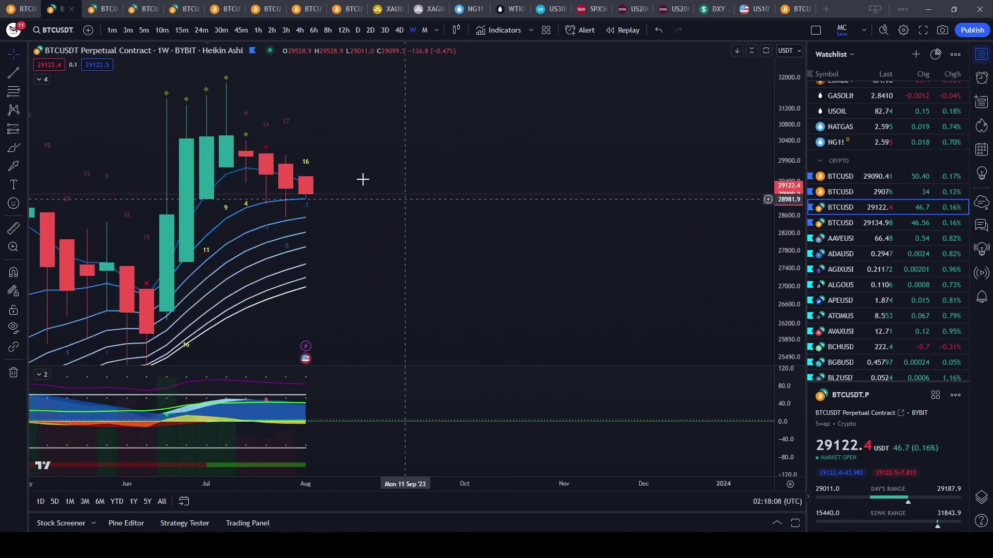
pyautogui.moveTo(365, 101); pyautogui.dragTo(517, 121)
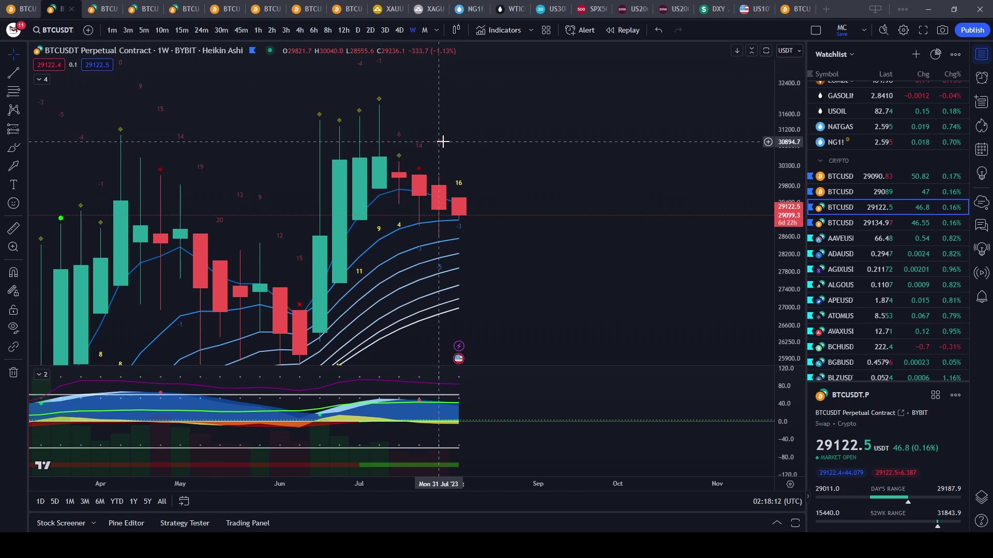
pyautogui.moveTo(598, 113); pyautogui.dragTo(576, 215)
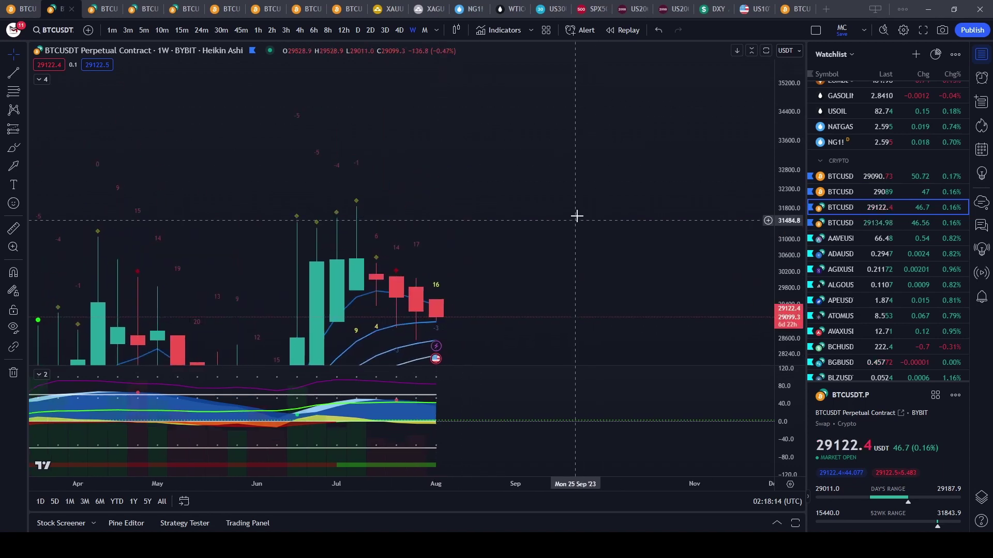
pyautogui.scroll(-5, 576, 215)
pyautogui.moveTo(786, 187); pyautogui.dragTo(785, 320)
pyautogui.moveTo(667, 217); pyautogui.dragTo(417, 190)
# Inspect the weekly oscillator pane at full size over a longer history, and restore the normal chart layout
pyautogui.doubleClick(465, 404)
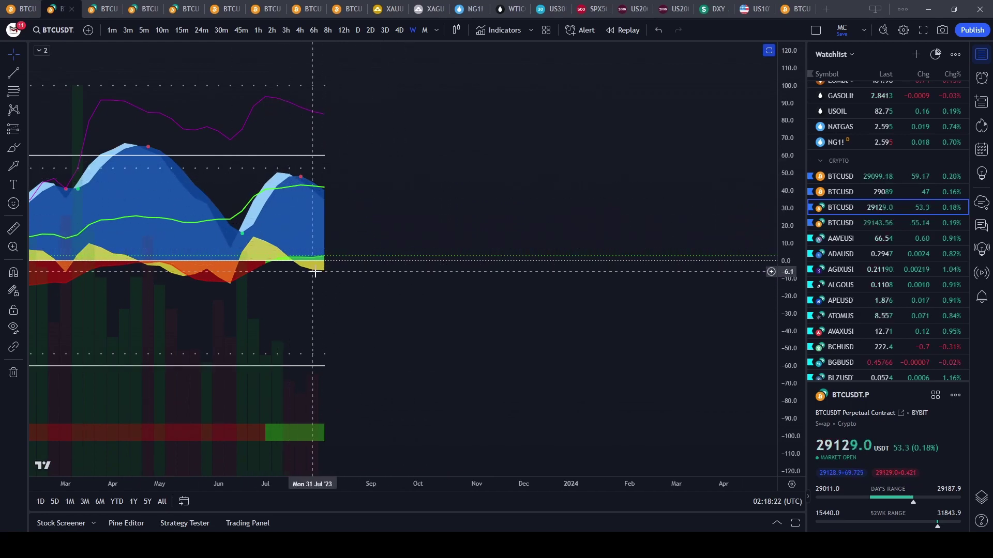
pyautogui.scroll(-3, 362, 280)
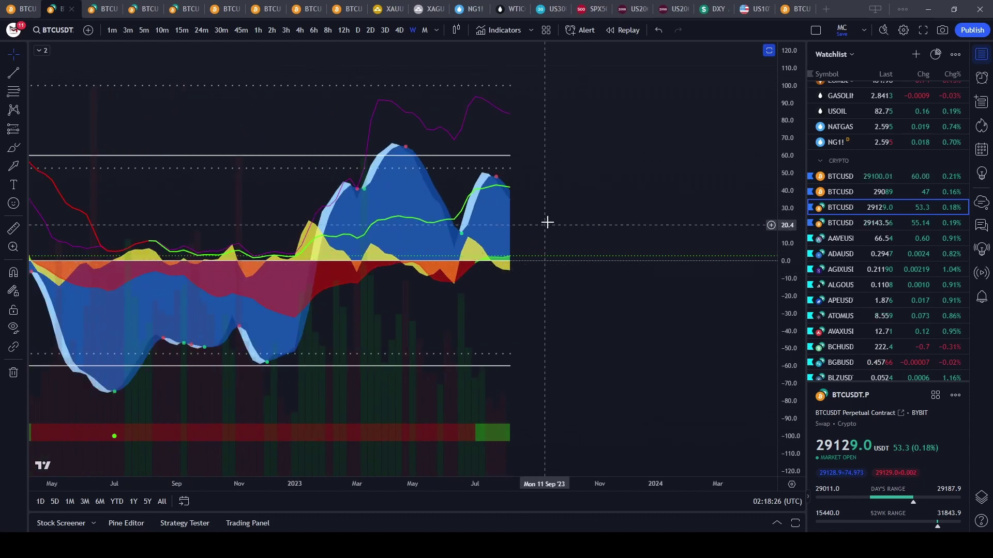
pyautogui.doubleClick(578, 143)
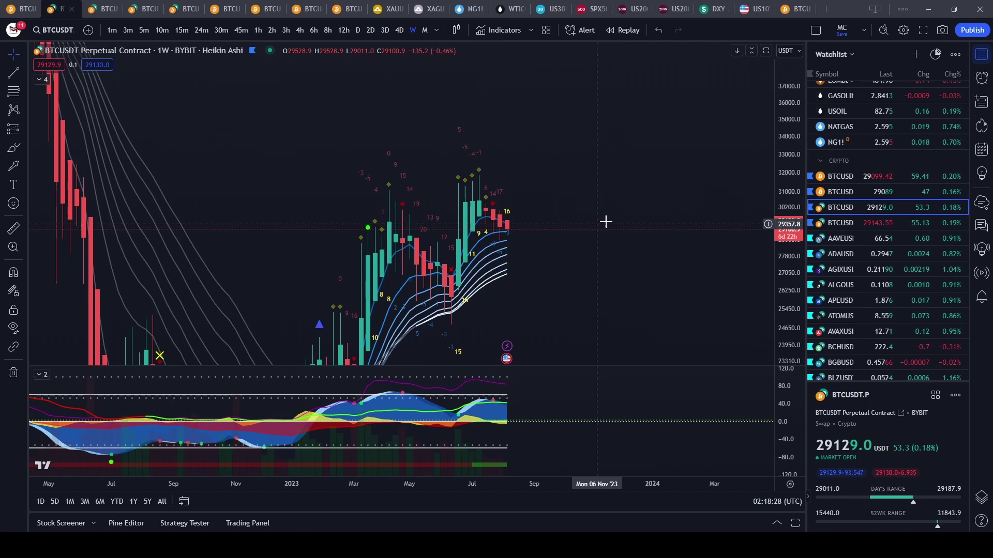
# Examine the weekly BTCUSDT price history back to 2021 on a compressed price scale
pyautogui.moveTo(594, 220); pyautogui.dragTo(417, 164)
pyautogui.scroll(-5, 628, 228)
pyautogui.moveTo(627, 228); pyautogui.dragTo(538, 279)
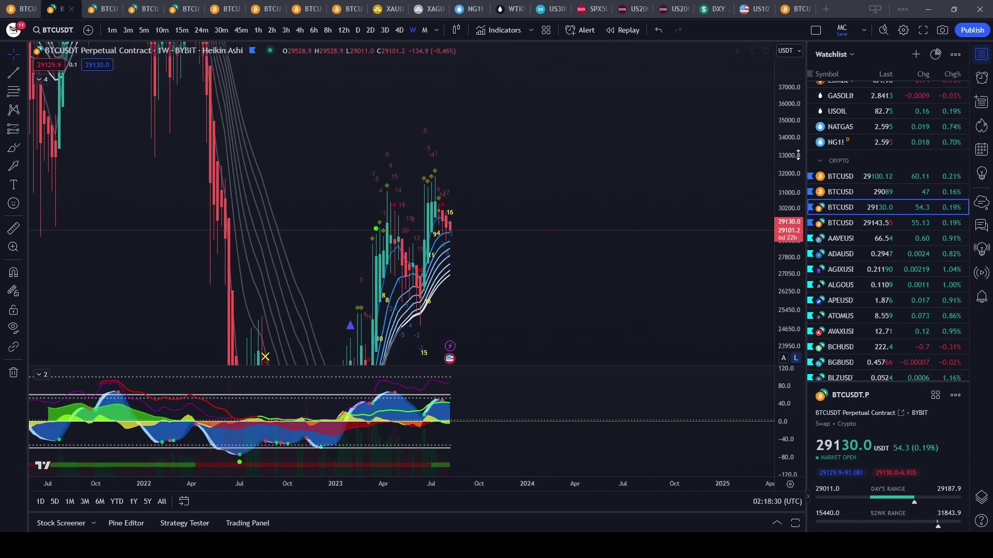
pyautogui.moveTo(797, 155); pyautogui.dragTo(798, 267)
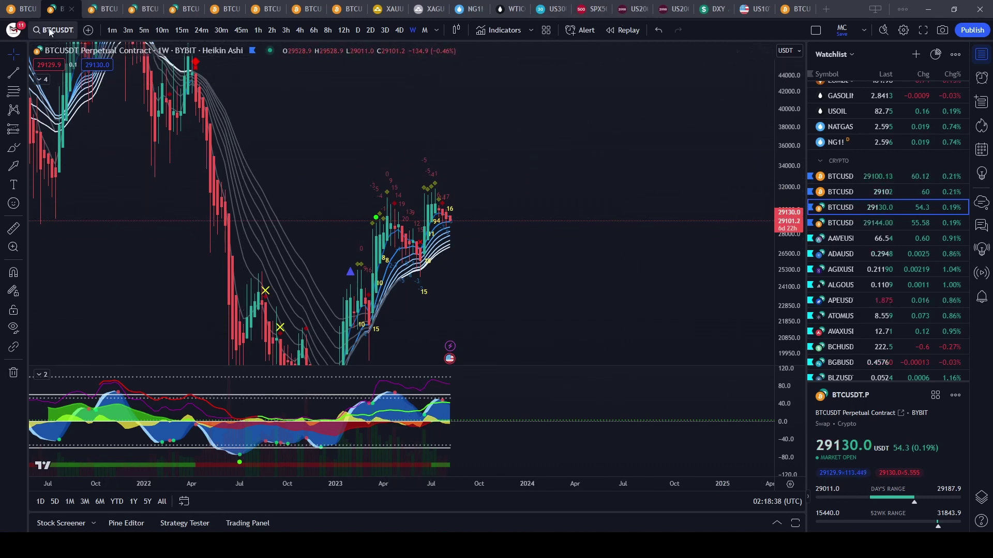
# Bring up the daily Bitcoin / U.S. Dollar Bitstamp chart and examine its price action since early 2023
pyautogui.click(21, 15)
pyautogui.moveTo(687, 157); pyautogui.dragTo(351, 224)
pyautogui.scroll(-5, 372, 223)
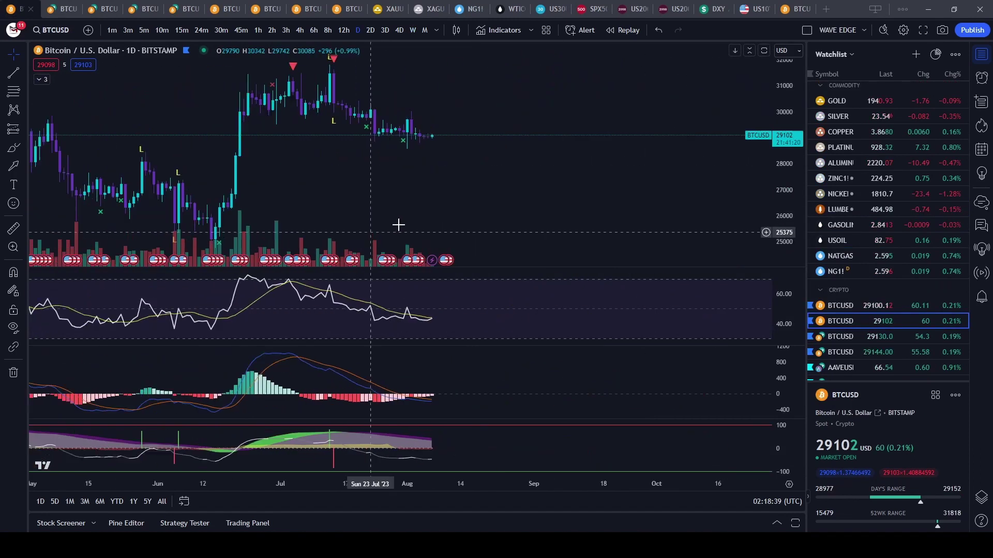
pyautogui.moveTo(784, 195); pyautogui.dragTo(784, 80)
pyautogui.moveTo(643, 186); pyautogui.dragTo(553, 289)
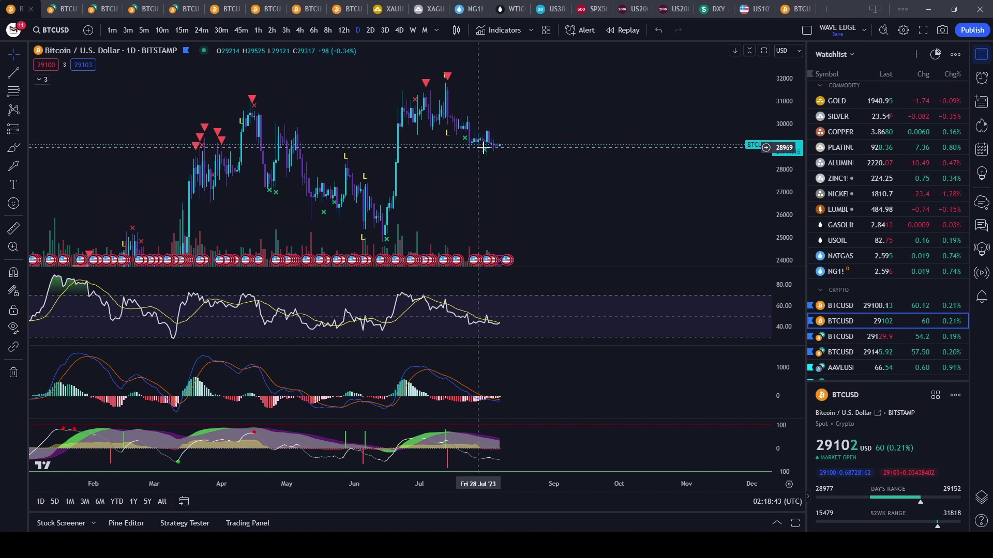
pyautogui.moveTo(526, 144)
pyautogui.mouseDown()
pyautogui.moveTo(505, 156)
pyautogui.moveTo(543, 153)
pyautogui.moveTo(533, 160)
pyautogui.mouseUp()
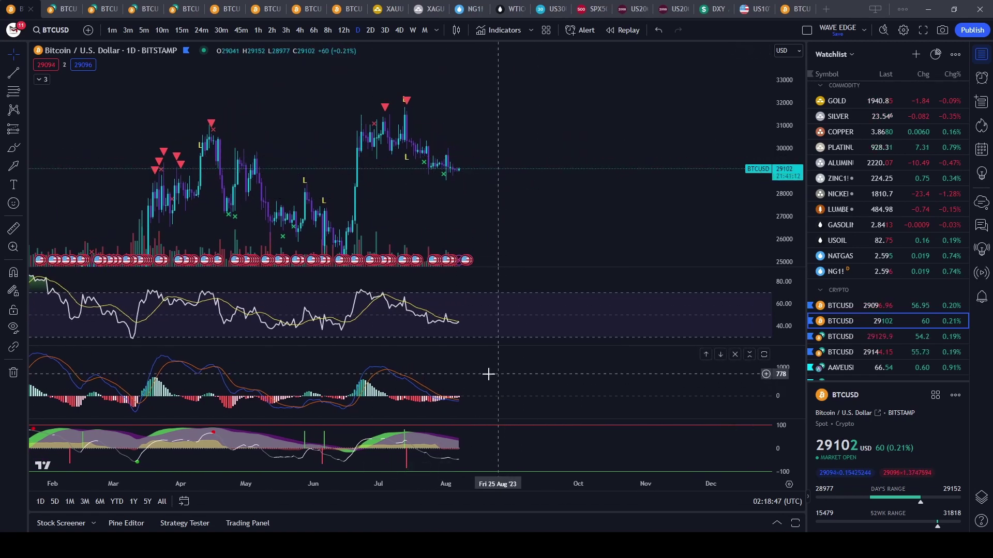
# Inspect the MACD pane of the daily BTCUSD chart at full size, restore the layout, and compare the indicators with price
pyautogui.doubleClick(516, 367)
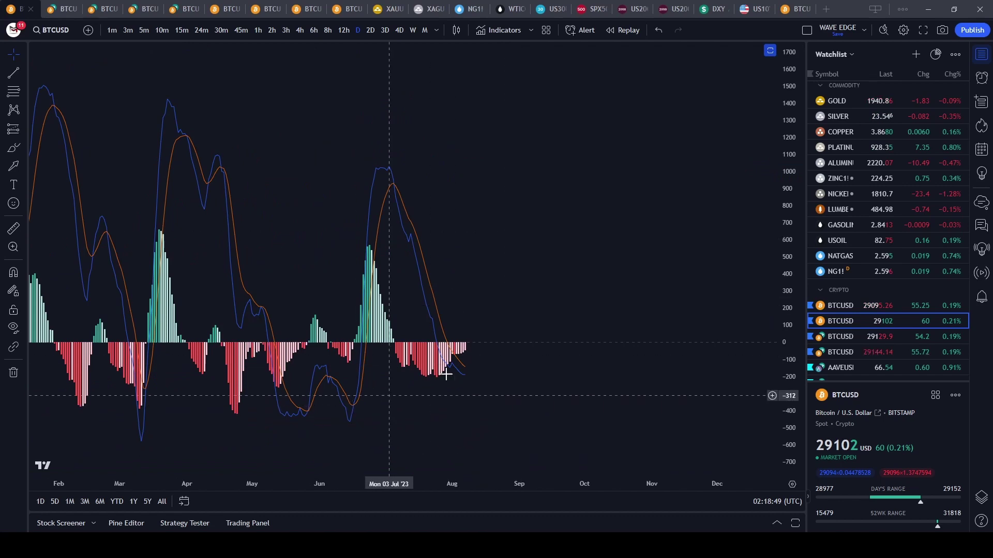
pyautogui.doubleClick(534, 300)
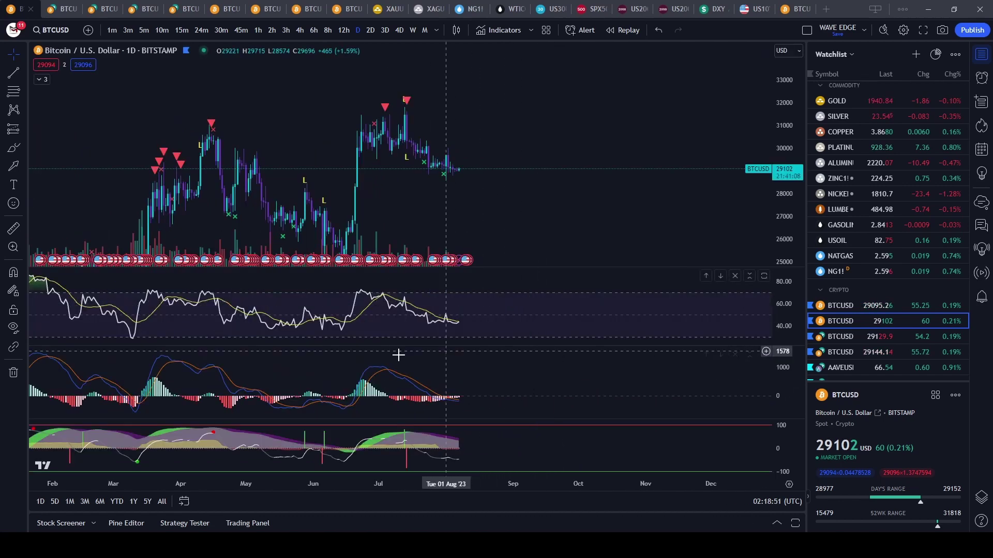
pyautogui.scroll(-3, 569, 157)
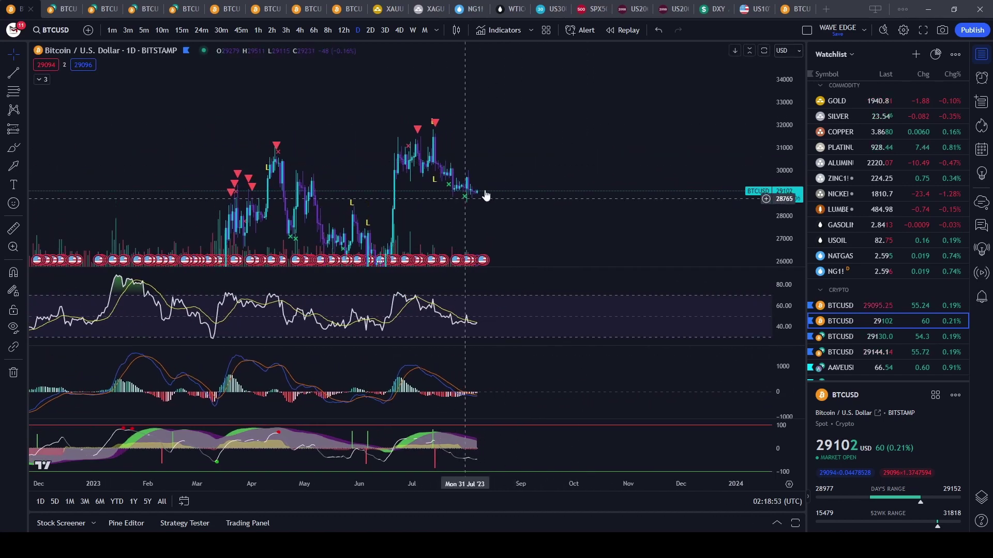
pyautogui.scroll(3, 501, 195)
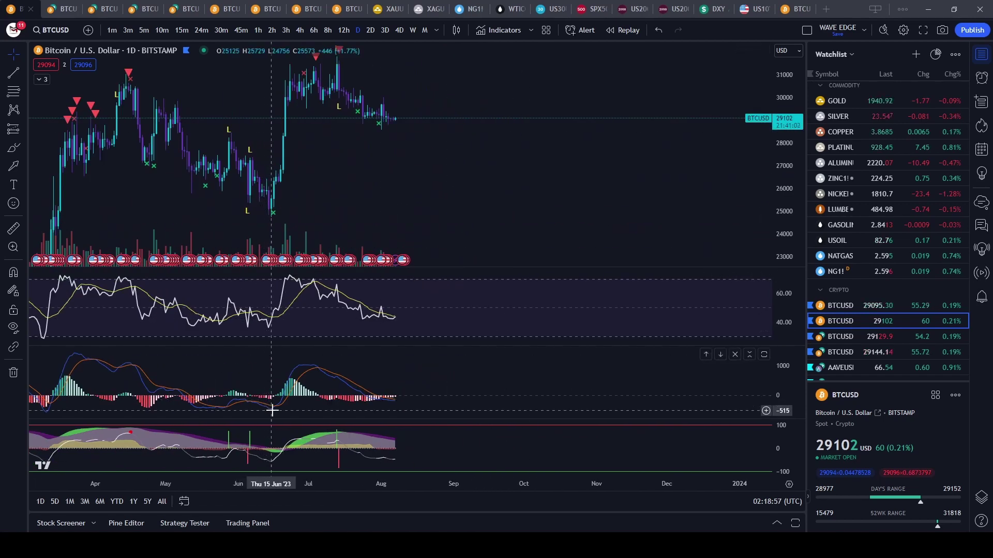
# Measure the BTCUSD price rise from the mid-June low
pyautogui.keyDown('shift'); pyautogui.click(273, 214); pyautogui.keyUp('shift')
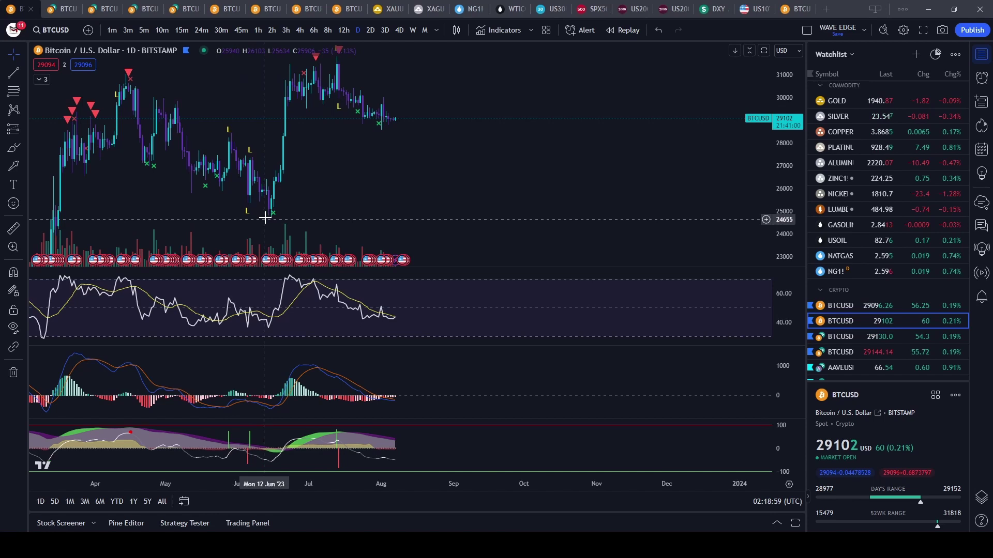
pyautogui.click(312, 175)
pyautogui.click(314, 181)
# Measure a possible BTCUSD rise from the latest candle to about 34214 and a possible drop to about 26585
pyautogui.moveTo(414, 126); pyautogui.dragTo(381, 204)
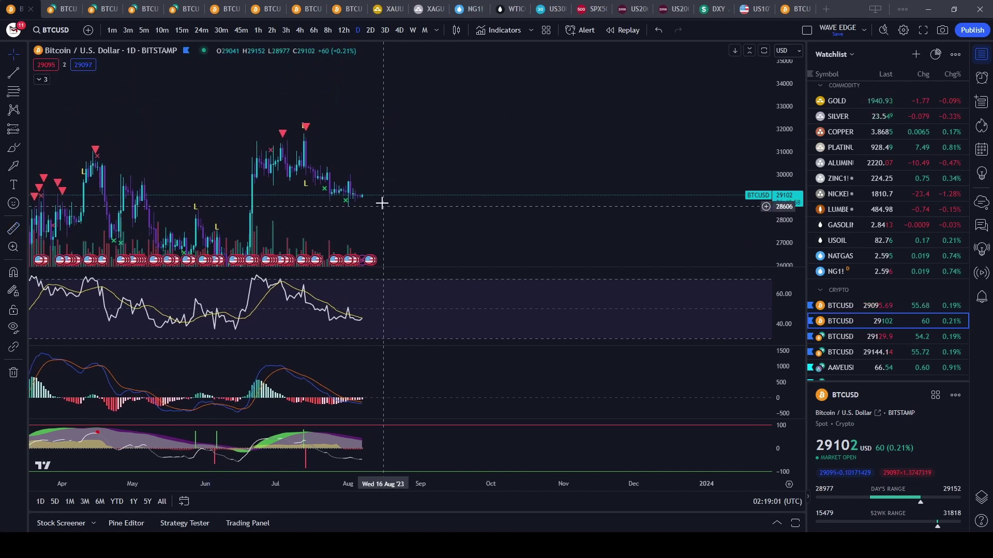
pyautogui.scroll(-4, 545, 196)
pyautogui.scroll(7, 544, 198)
pyautogui.moveTo(278, 173); pyautogui.dragTo(481, 140)
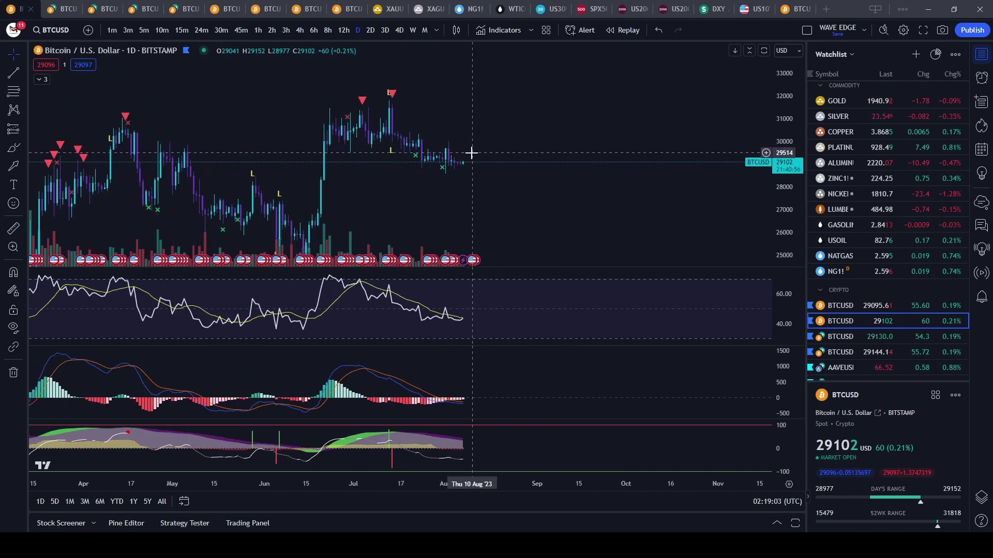
pyautogui.scroll(-3, 535, 132)
pyautogui.moveTo(542, 130); pyautogui.dragTo(396, 215)
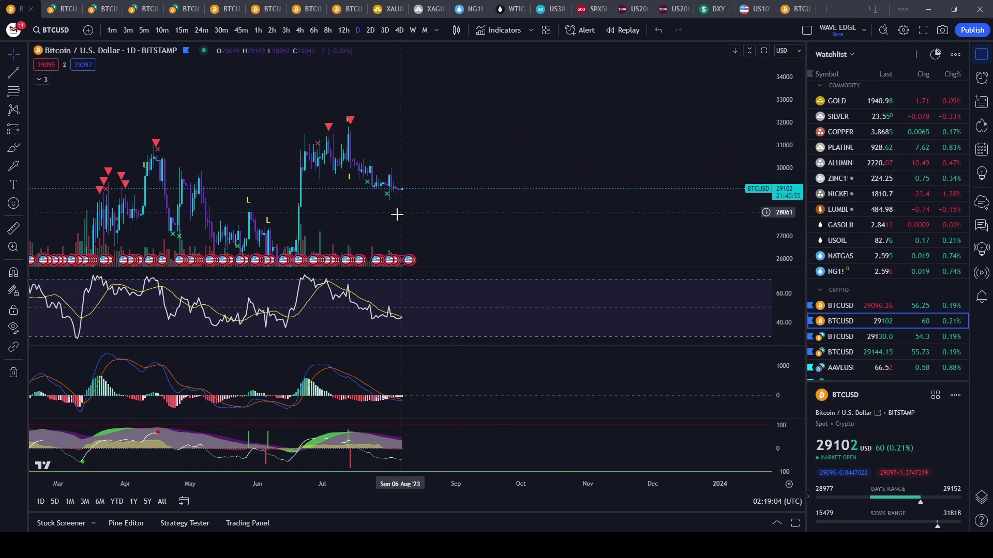
pyautogui.keyDown('shift'); pyautogui.click(403, 189); pyautogui.keyUp('shift')
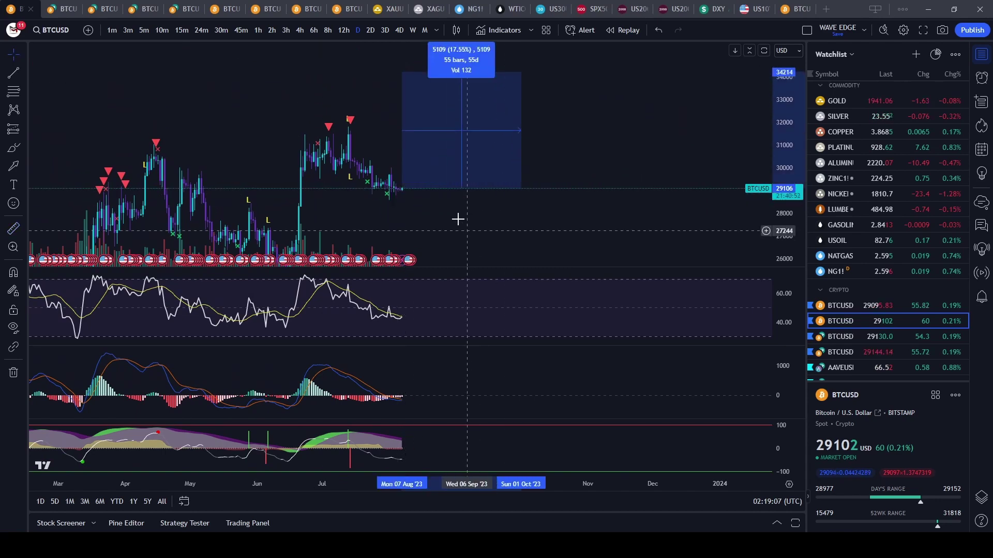
pyautogui.click(409, 191)
pyautogui.keyDown('shift'); pyautogui.click(399, 195); pyautogui.keyUp('shift')
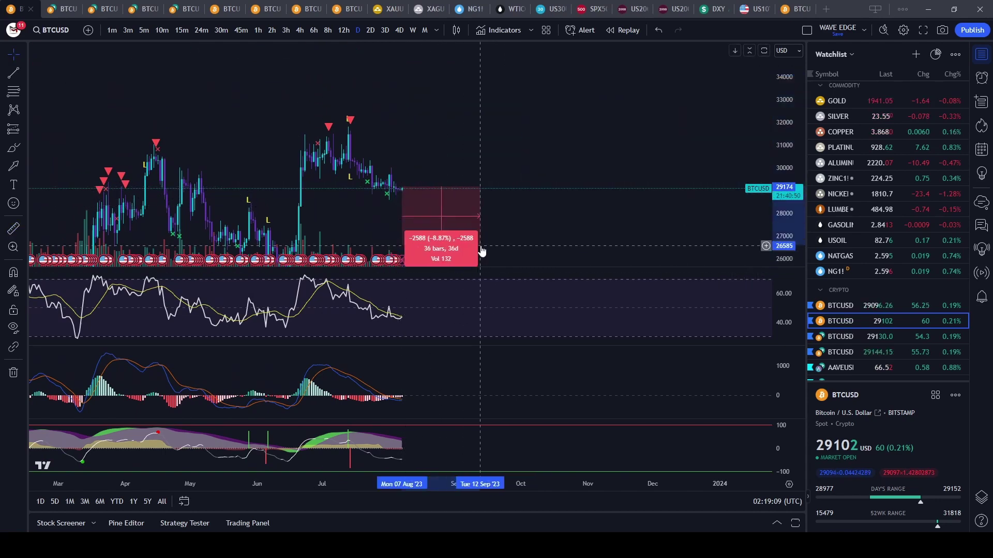
pyautogui.click(458, 266)
# Bring up the S&P 500 Index chart, examine the weekly price near the 4518.5 level, and change it to the daily timeframe
pyautogui.click(102, 10)
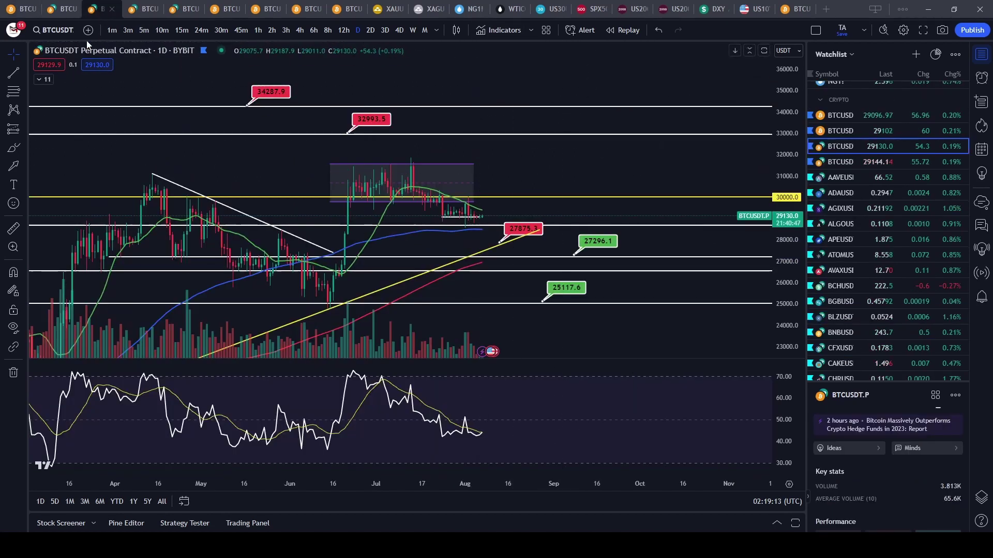
pyautogui.click(66, 10)
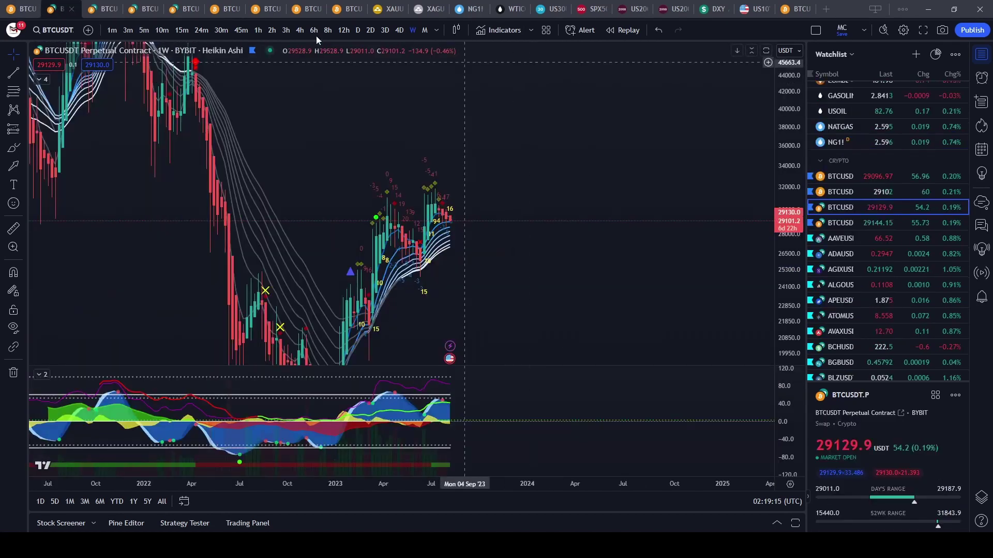
pyautogui.click(603, 12)
pyautogui.scroll(10, 647, 135)
pyautogui.moveTo(605, 120); pyautogui.dragTo(403, 127)
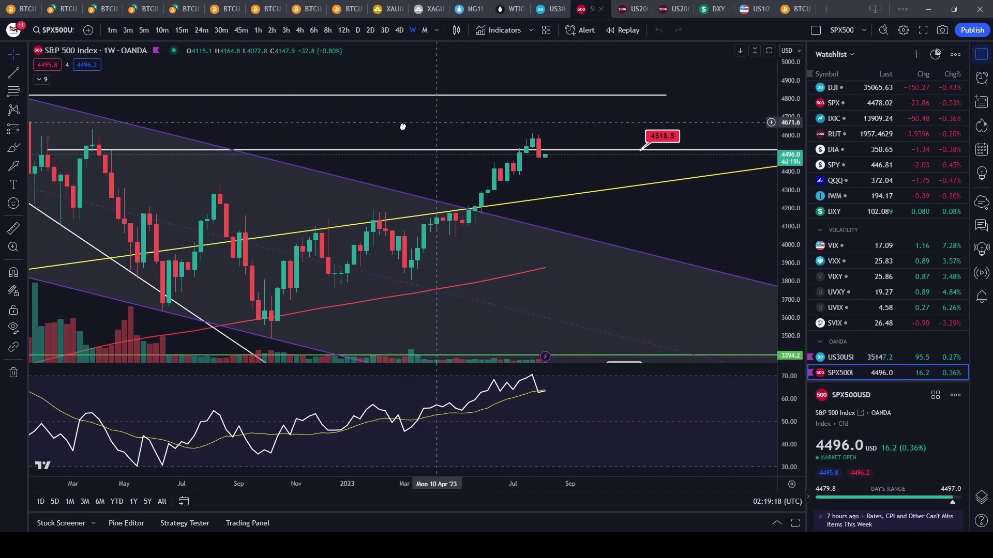
pyautogui.scroll(-2, 689, 187)
pyautogui.moveTo(789, 261); pyautogui.dragTo(660, 206)
pyautogui.moveTo(603, 104); pyautogui.dragTo(598, 166)
pyautogui.click(358, 30)
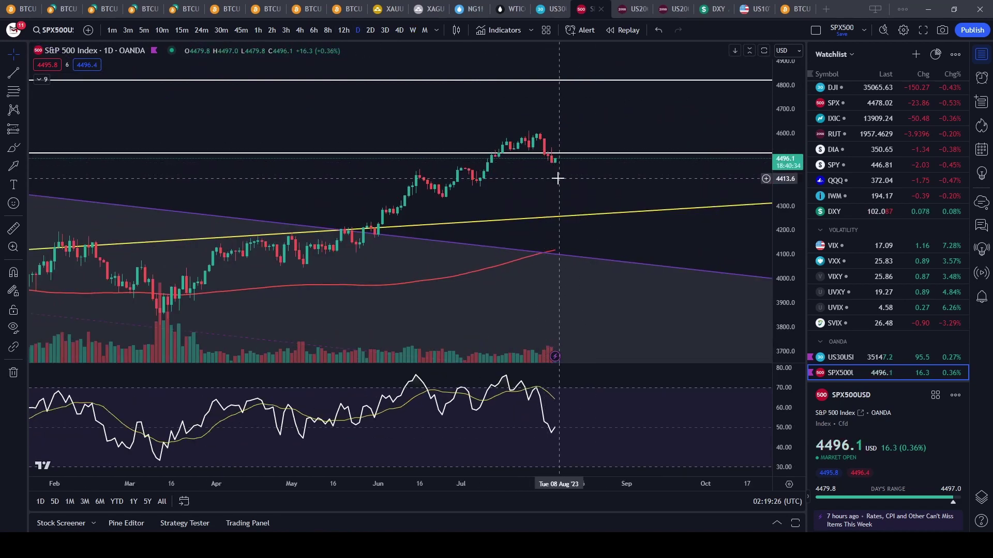
# Switch to the NASDAQ layout and select NAS100USD in the watchlist
pyautogui.scroll(-3, 908, 321)
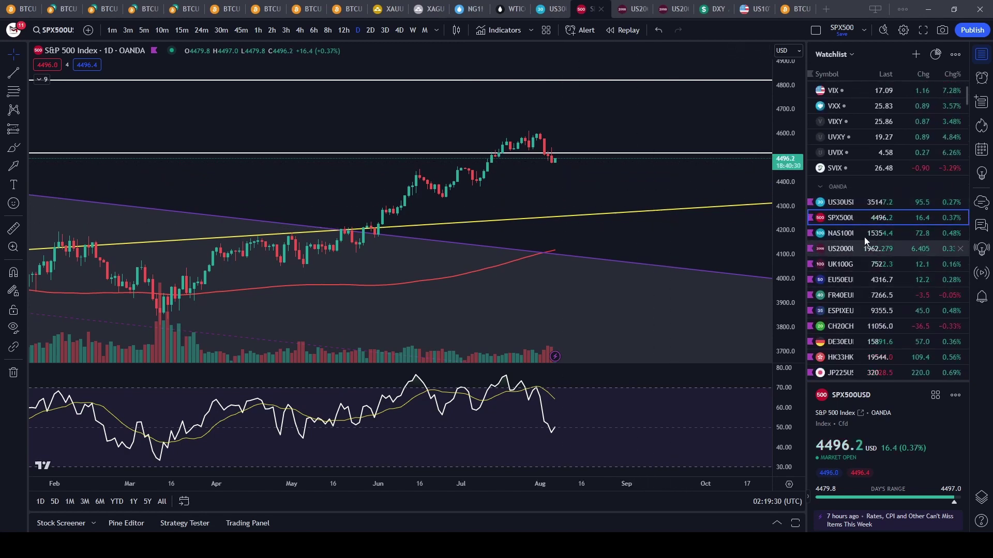
pyautogui.click(628, 10)
pyautogui.click(879, 266)
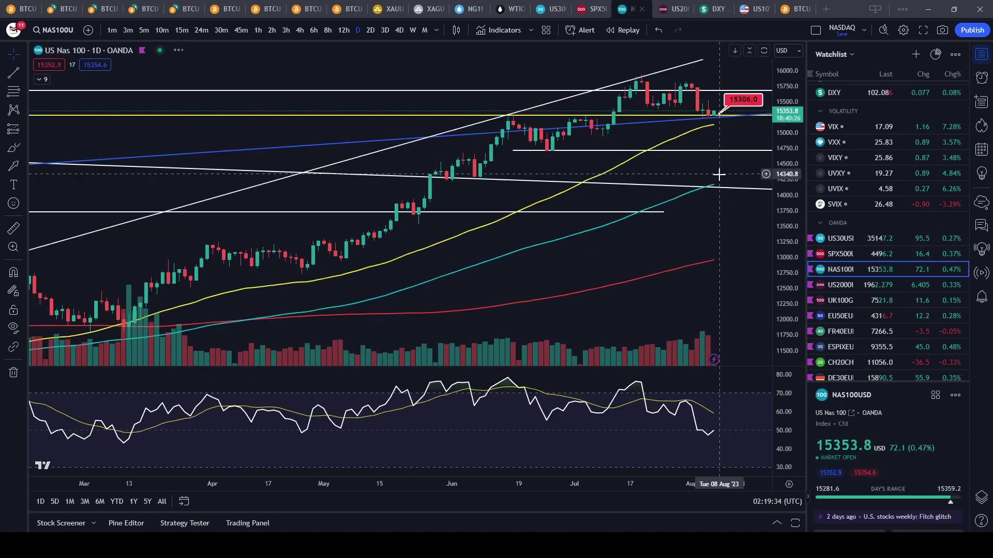
# Examine the daily US Nas 100 price against the 15306.0 support line, the rising trendlines and the moving averages
pyautogui.scroll(3, 721, 206)
pyautogui.moveTo(709, 259); pyautogui.dragTo(612, 305)
pyautogui.scroll(-3, 620, 302)
pyautogui.moveTo(790, 296); pyautogui.dragTo(726, 192)
pyautogui.moveTo(656, 71); pyautogui.dragTo(620, 113)
pyautogui.scroll(-3, 503, 79)
pyautogui.scroll(4, 532, 107)
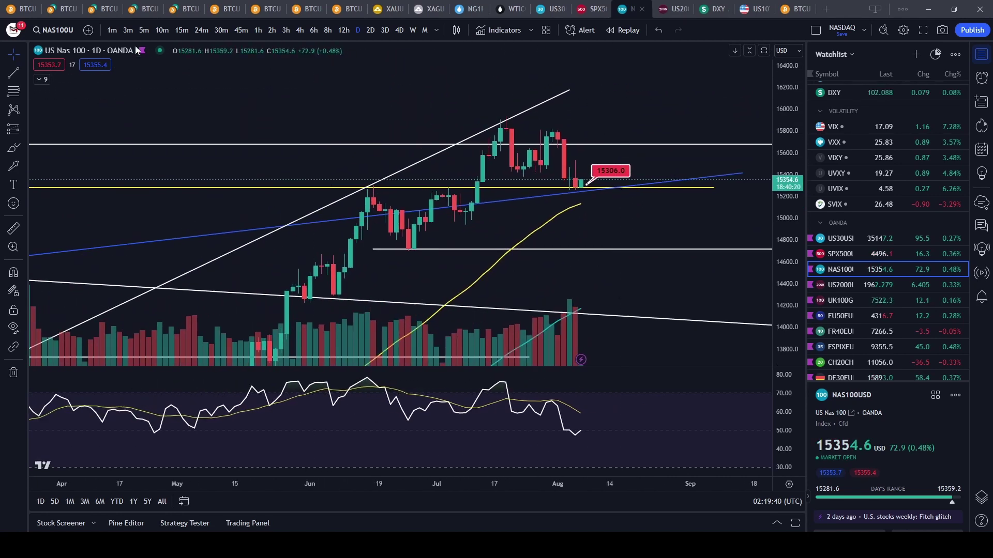
pyautogui.scroll(-1, 682, 141)
pyautogui.scroll(-1, 668, 142)
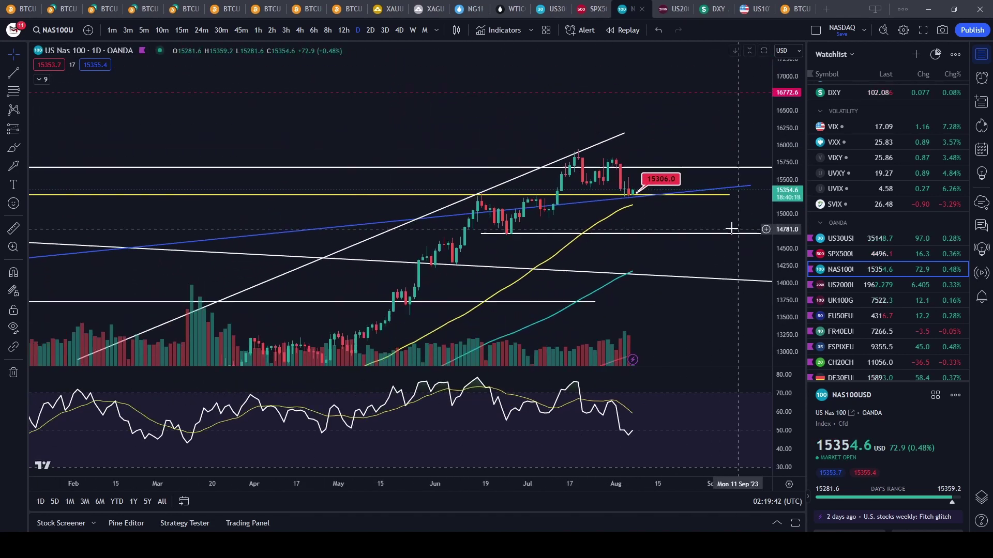
pyautogui.scroll(-2, 620, 171)
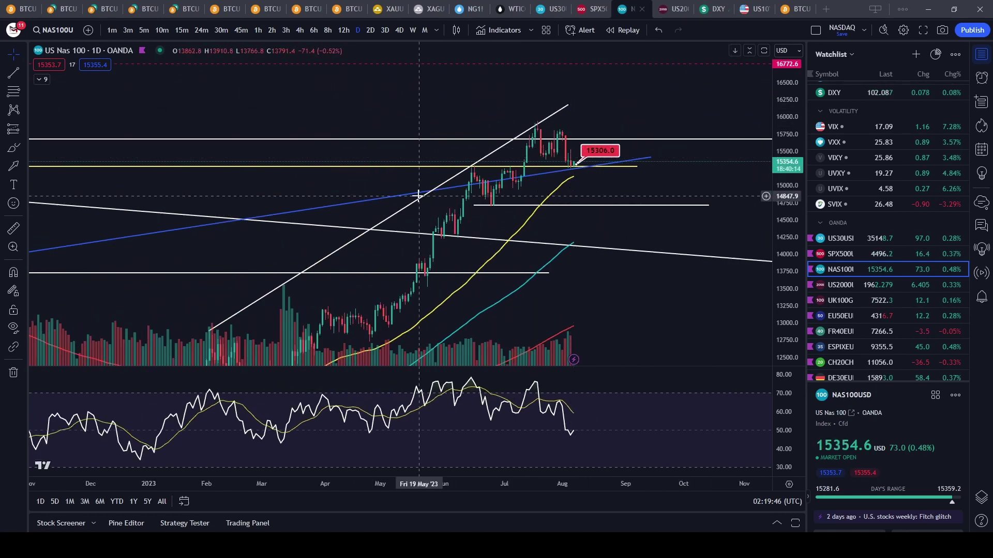
pyautogui.scroll(-2, 630, 173)
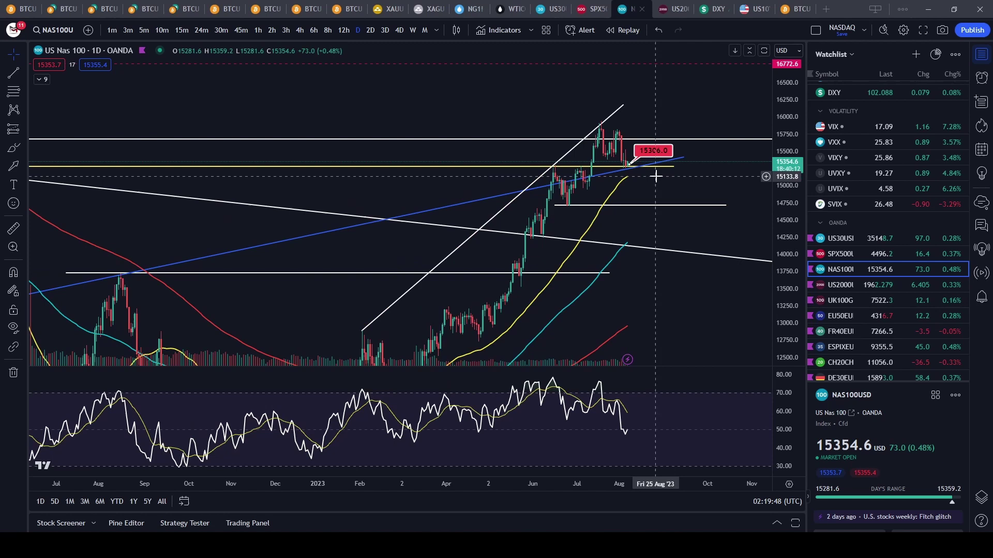
pyautogui.scroll(4, 568, 207)
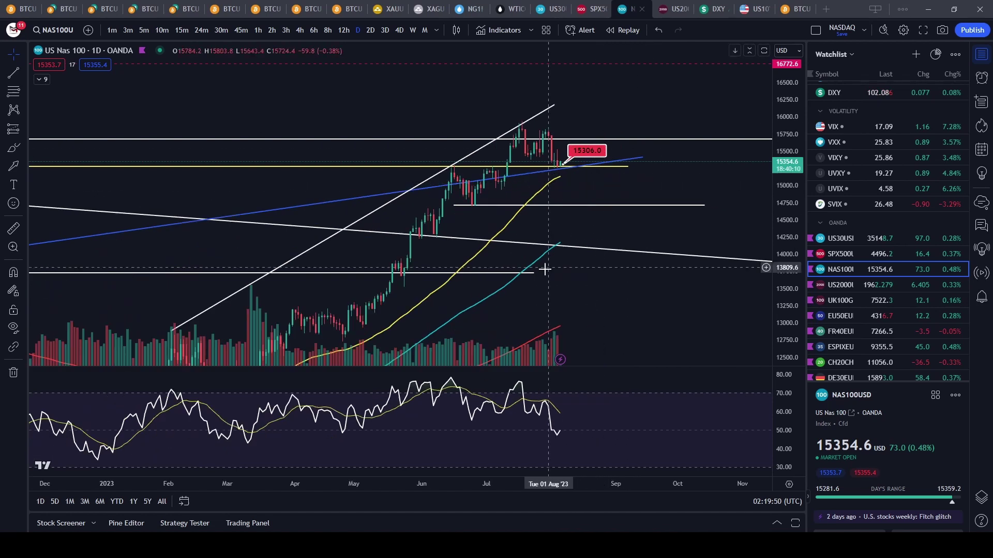
# Review the wider daily US Nas 100 price history, and bring up the daily US Russ 2000 chart to examine price near the 2010.681 level
pyautogui.scroll(-3, 569, 409)
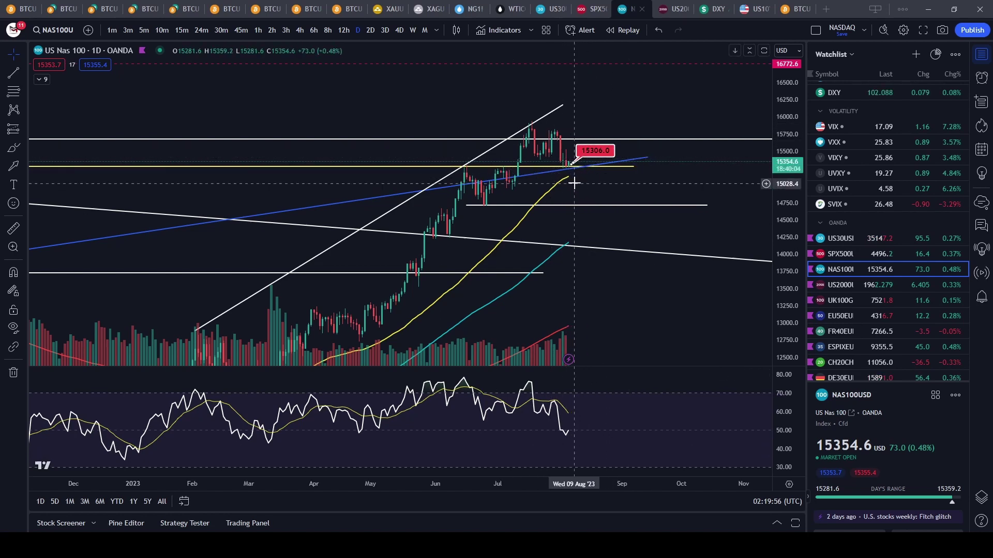
pyautogui.scroll(-3, 569, 155)
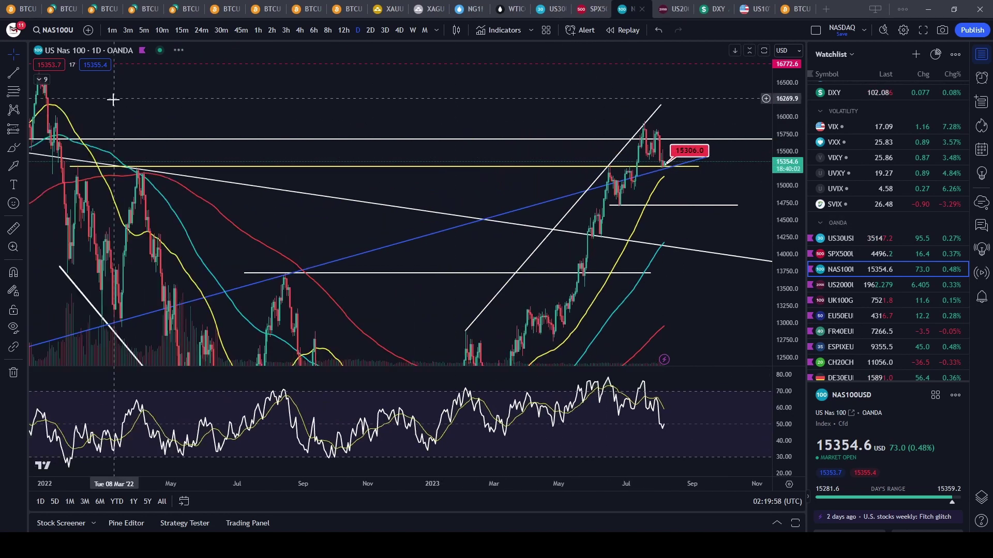
pyautogui.scroll(3, 316, 93)
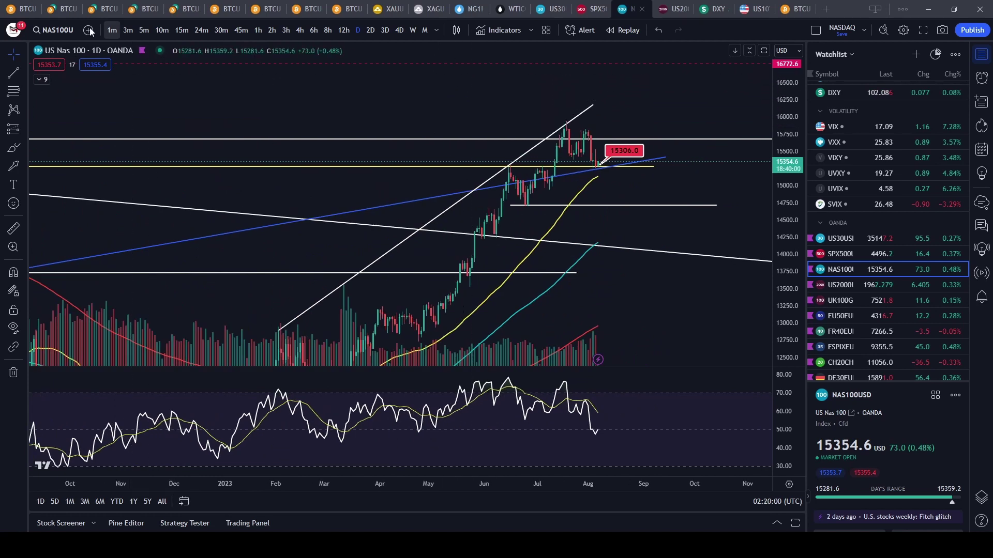
pyautogui.click(675, 13)
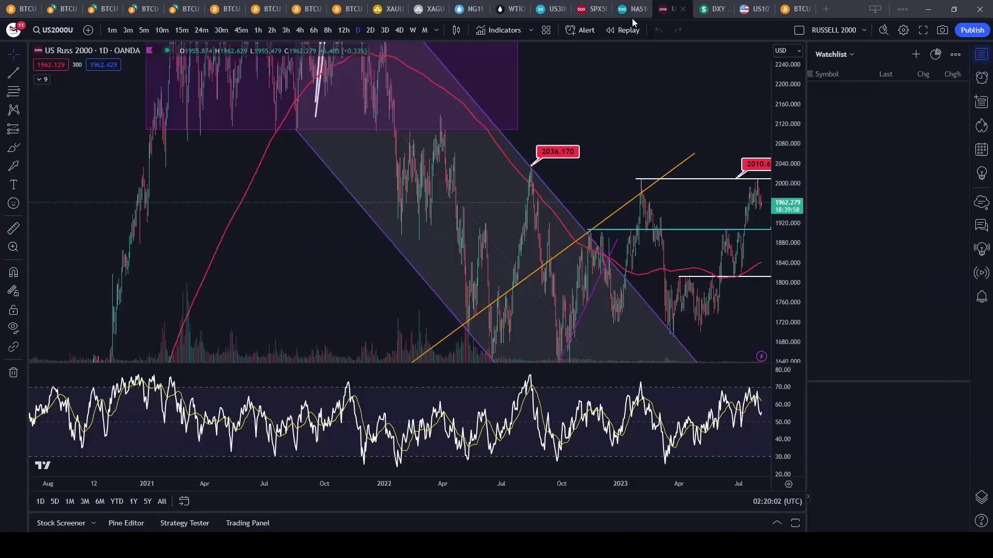
pyautogui.scroll(10, 660, 203)
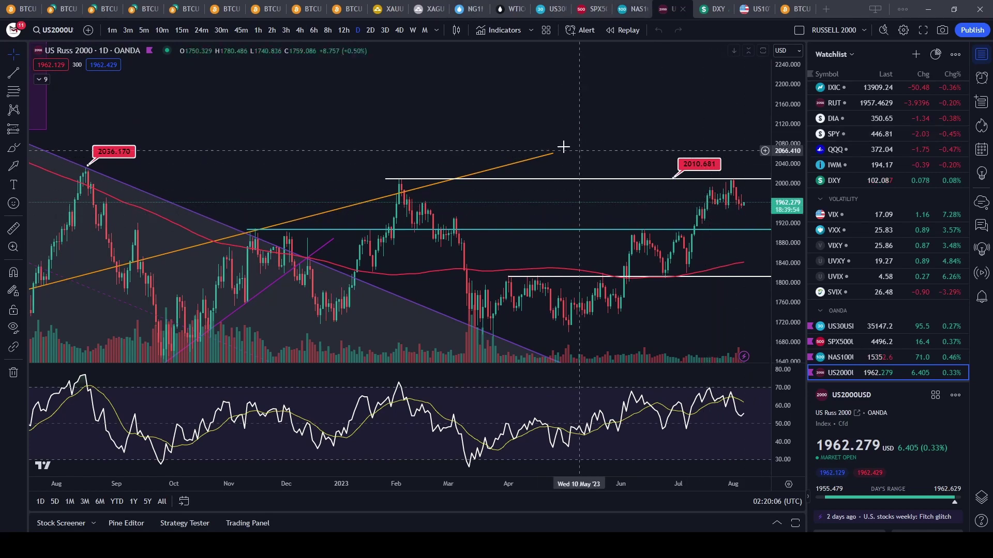
# Switch to the MC layout, select SPX in the watchlist, and examine the weekly S&P 500 price against the Fibonacci levels
pyautogui.click(94, 13)
pyautogui.click(61, 11)
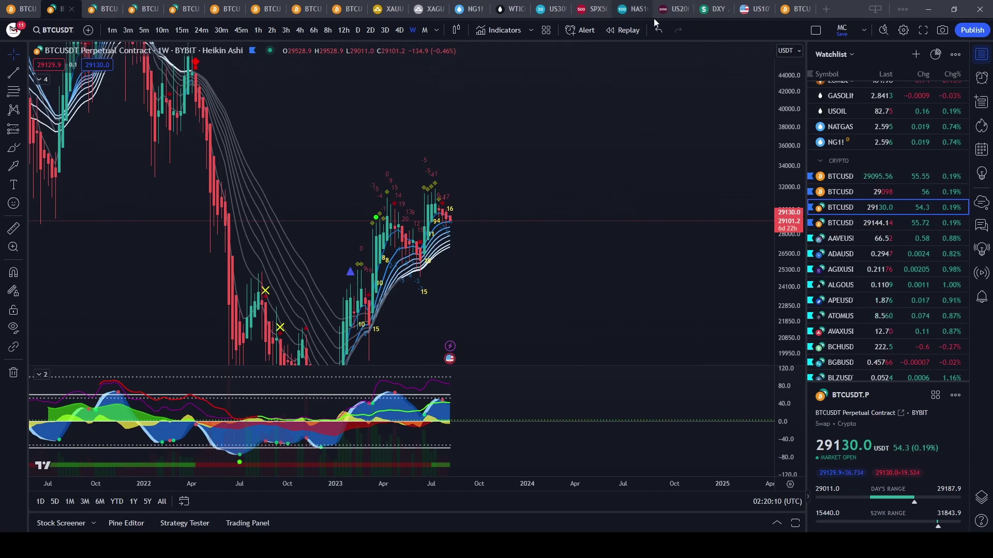
pyautogui.scroll(15, 858, 192)
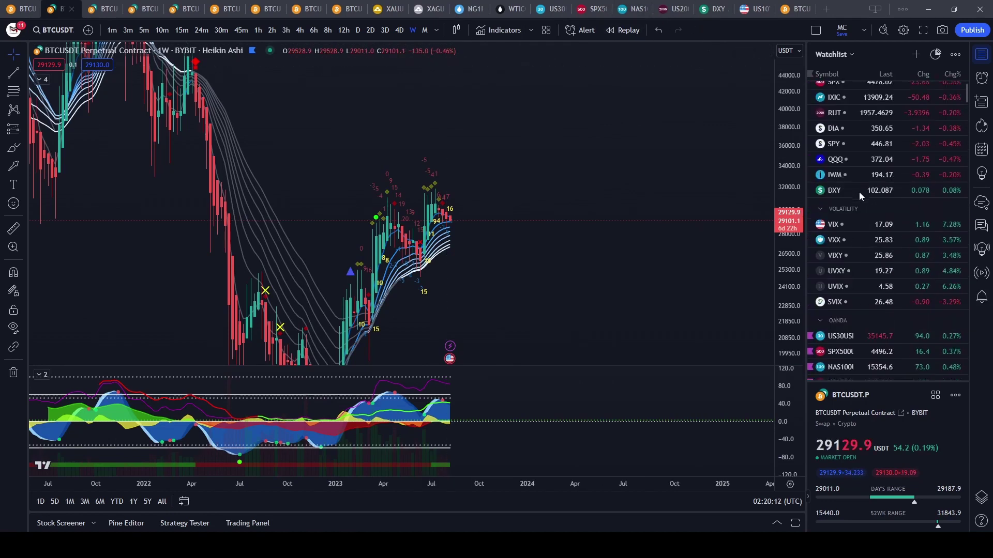
pyautogui.click(844, 139)
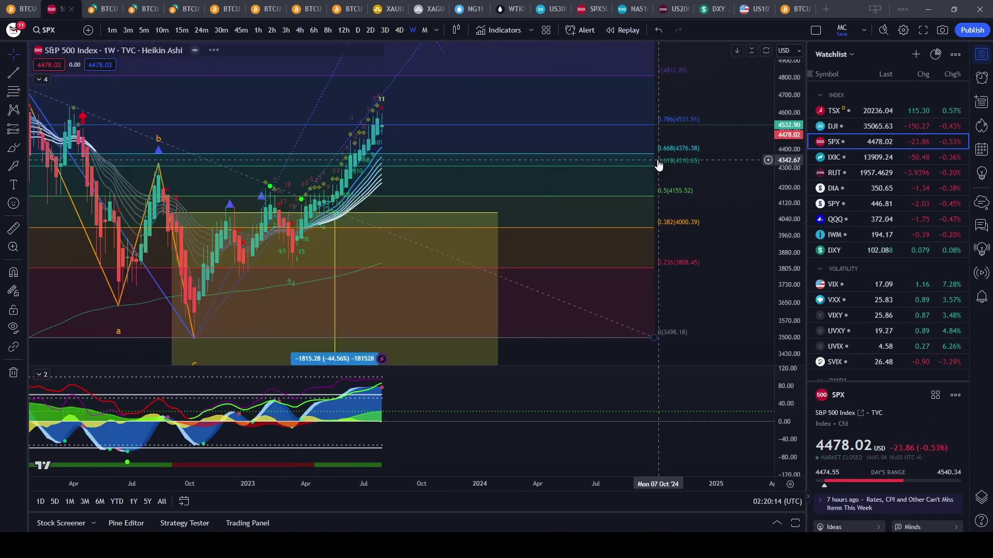
pyautogui.scroll(-5, 640, 124)
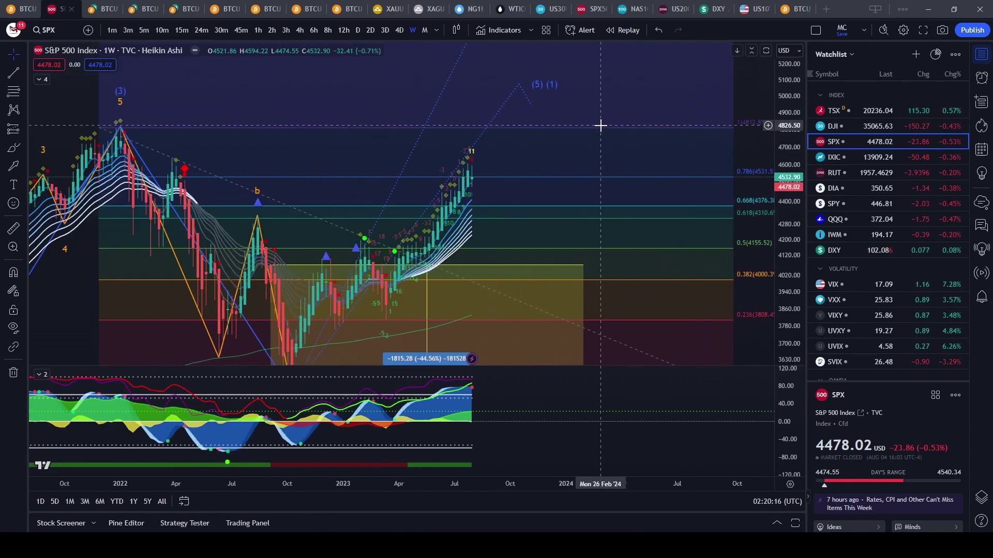
pyautogui.moveTo(789, 277); pyautogui.dragTo(789, 175)
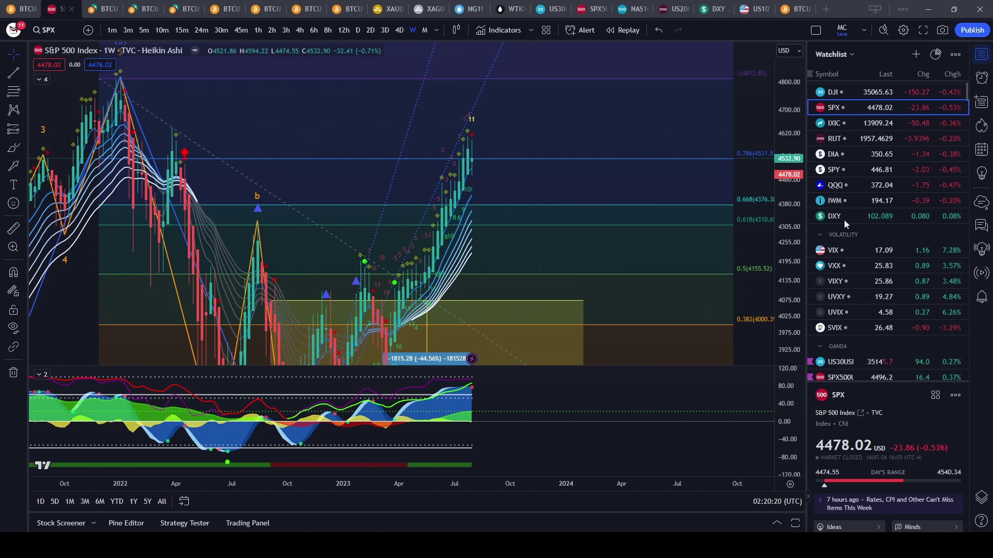
# Select the OANDA symbol SPX500USD in the watchlist and frame its latest weekly Heikin Ashi candles
pyautogui.scroll(-5, 858, 248)
pyautogui.click(848, 205)
pyautogui.moveTo(579, 124); pyautogui.dragTo(667, 163)
pyautogui.scroll(5, 744, 196)
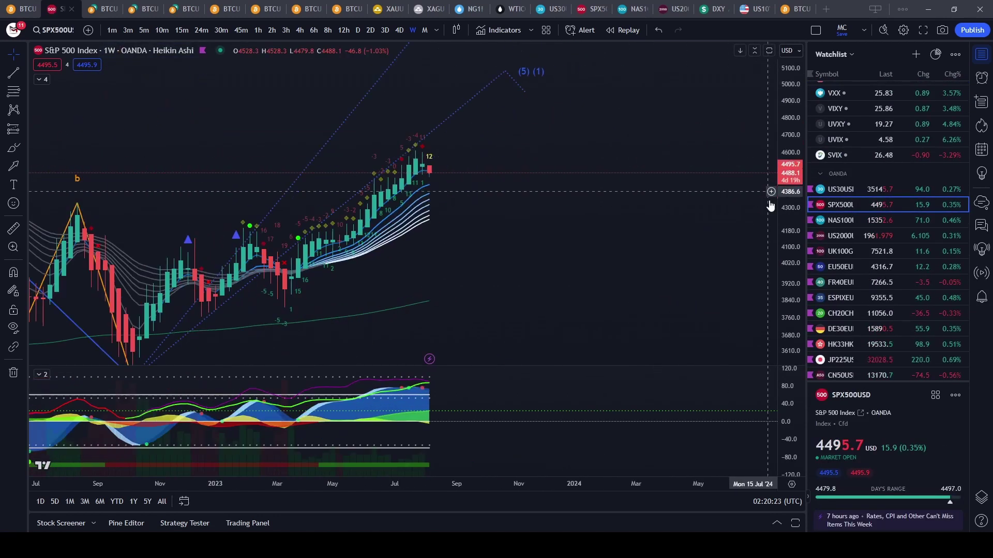
# Examine the weekly S&P 500 Heikin Ashi candles, wave count, moving-average ribbon and momentum oscillator from the 2021–2022 peak to the latest candle
pyautogui.scroll(4, 465, 130)
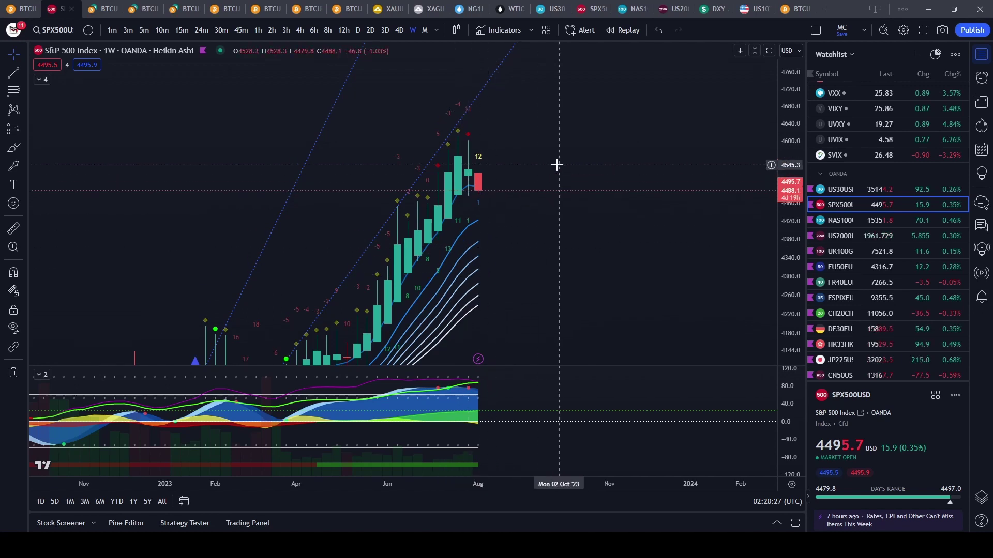
pyautogui.scroll(-5, 515, 262)
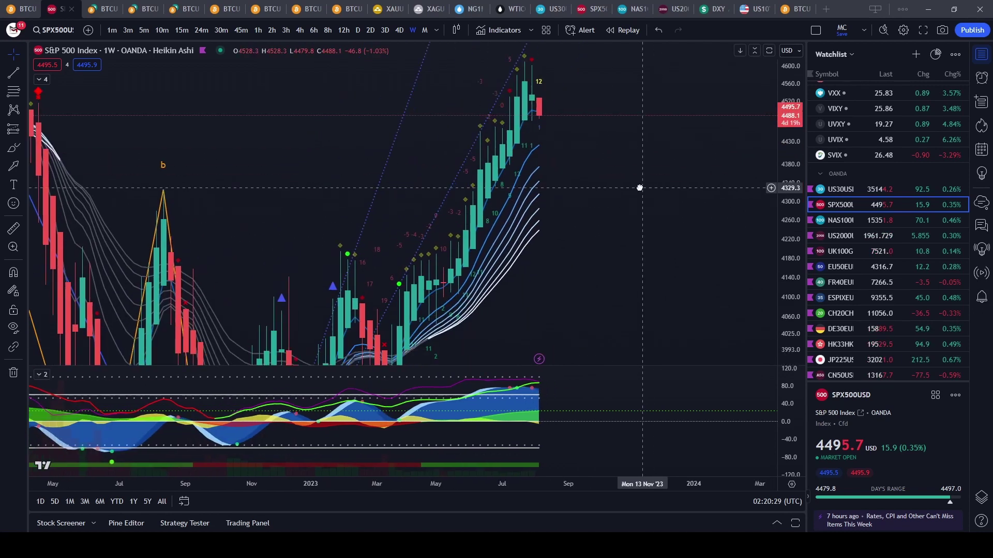
pyautogui.moveTo(785, 156); pyautogui.dragTo(785, 325)
pyautogui.scroll(-5, 631, 266)
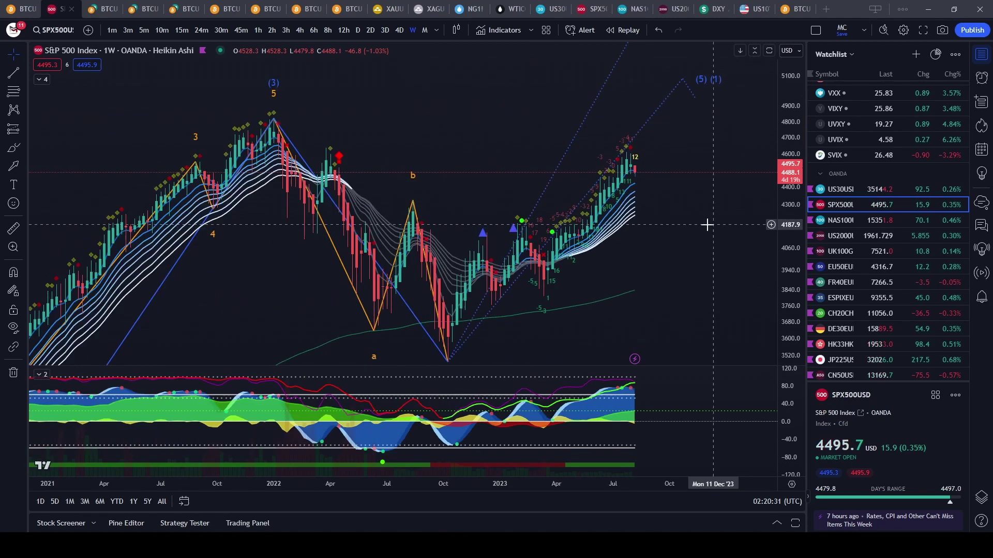
pyautogui.moveTo(706, 224); pyautogui.dragTo(509, 248)
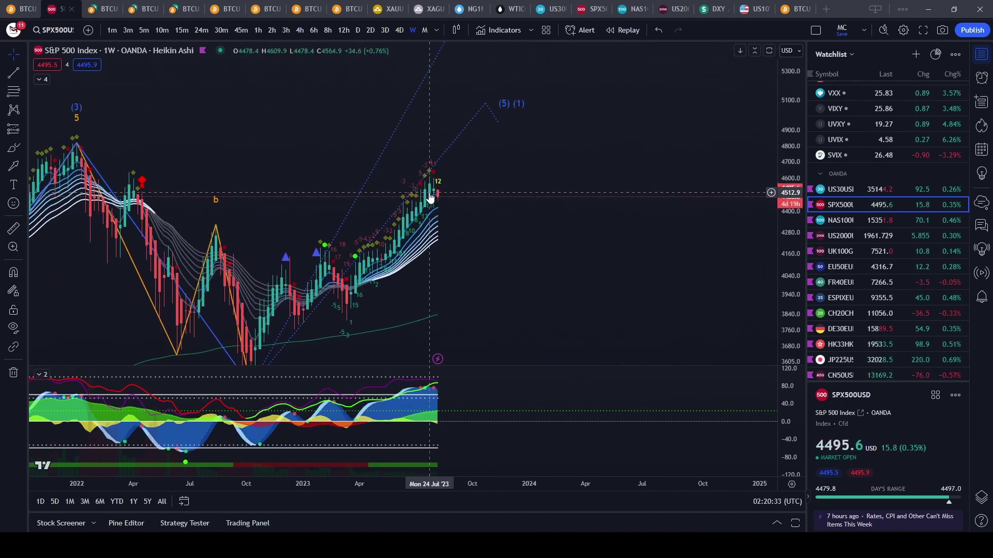
pyautogui.moveTo(773, 261); pyautogui.dragTo(744, 215)
pyautogui.moveTo(505, 262); pyautogui.dragTo(556, 231)
pyautogui.scroll(2, 409, 158)
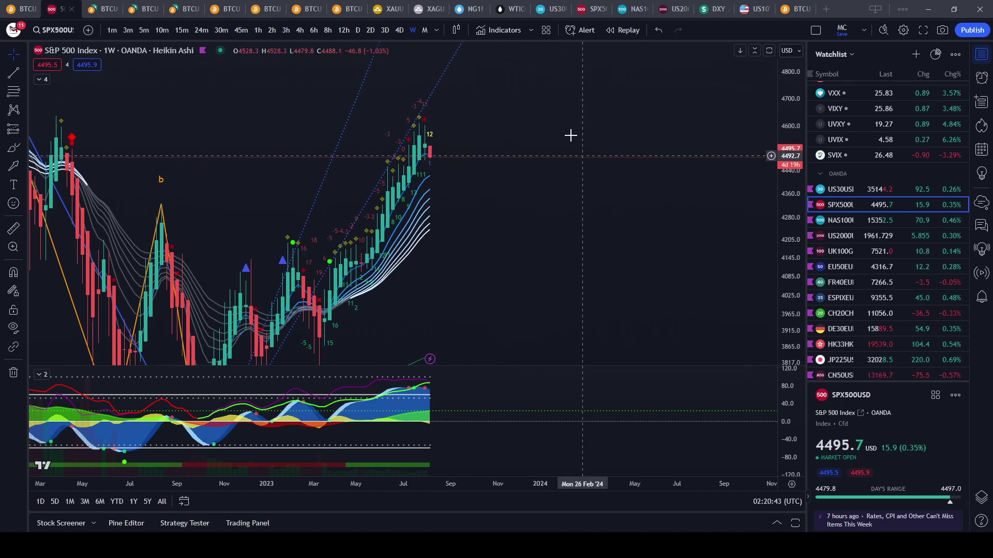
pyautogui.moveTo(521, 156); pyautogui.dragTo(634, 169)
pyautogui.scroll(3, 569, 165)
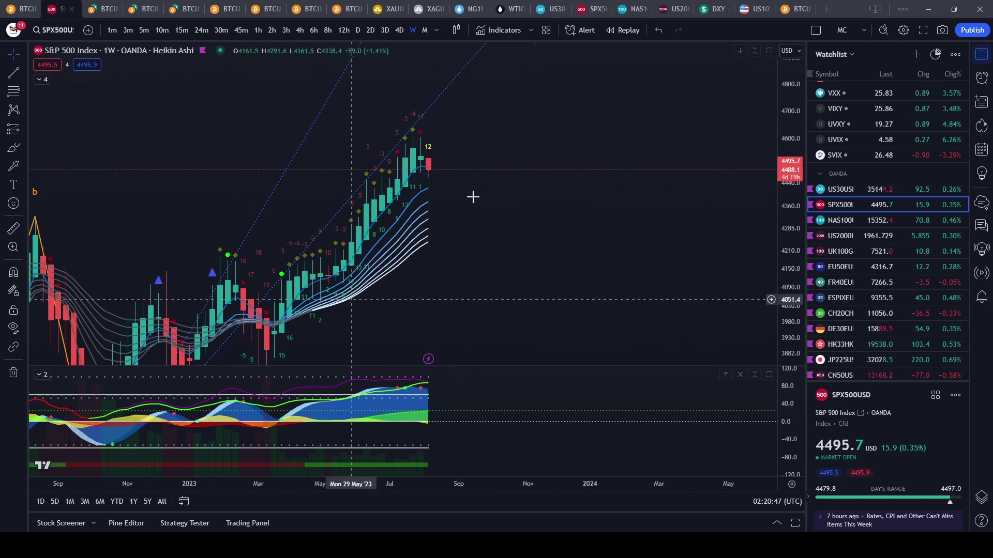
pyautogui.scroll(-1, 535, 217)
pyautogui.scroll(-2, 536, 217)
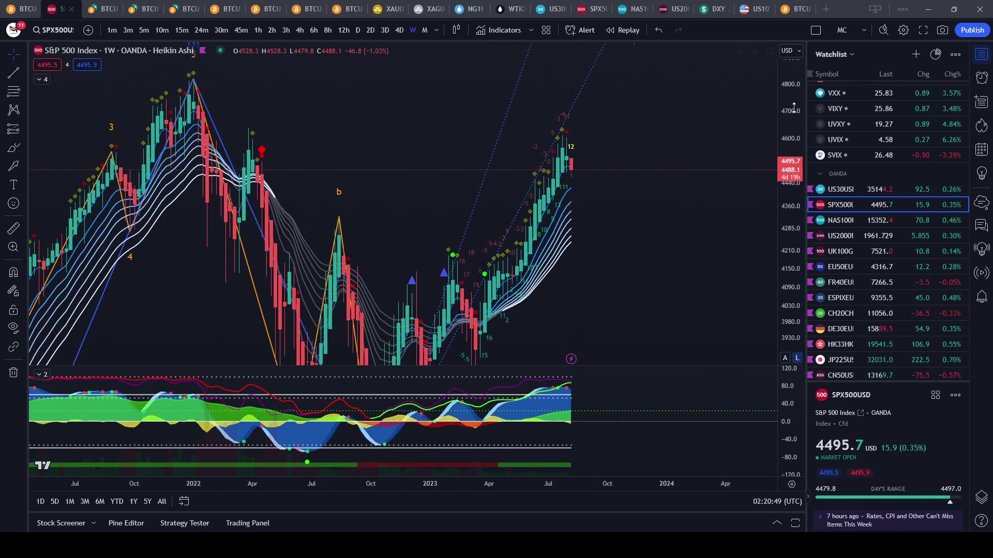
pyautogui.moveTo(794, 107); pyautogui.dragTo(738, 124)
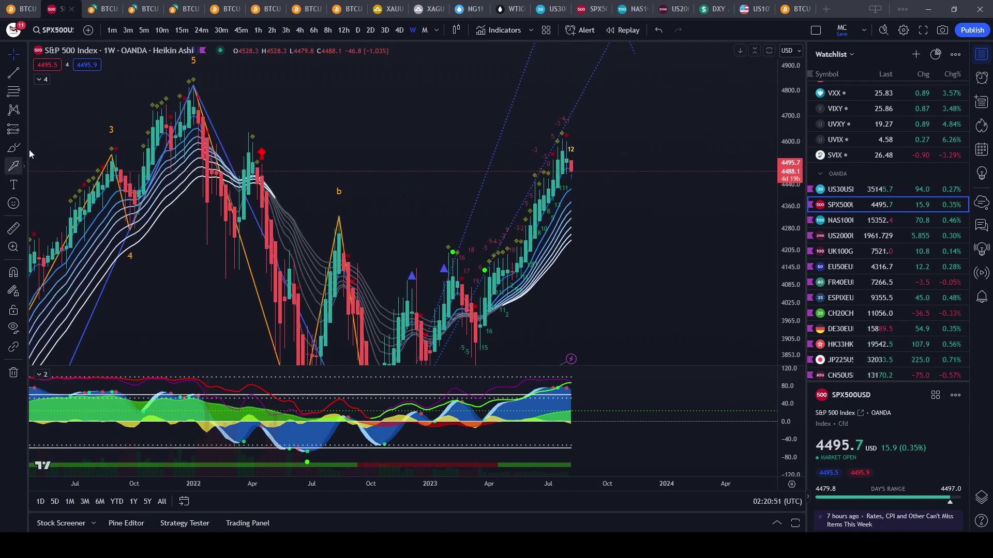
# Switch to the TA layout and load the AAPL symbol in its daily chart
pyautogui.click(94, 14)
pyautogui.write('AA')
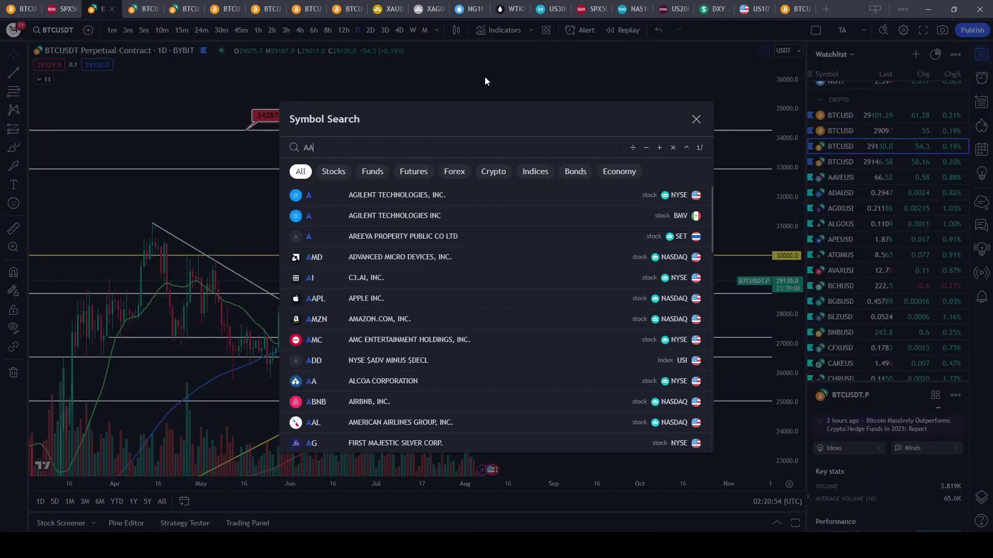
pyautogui.write('PL')
pyautogui.press('Return')
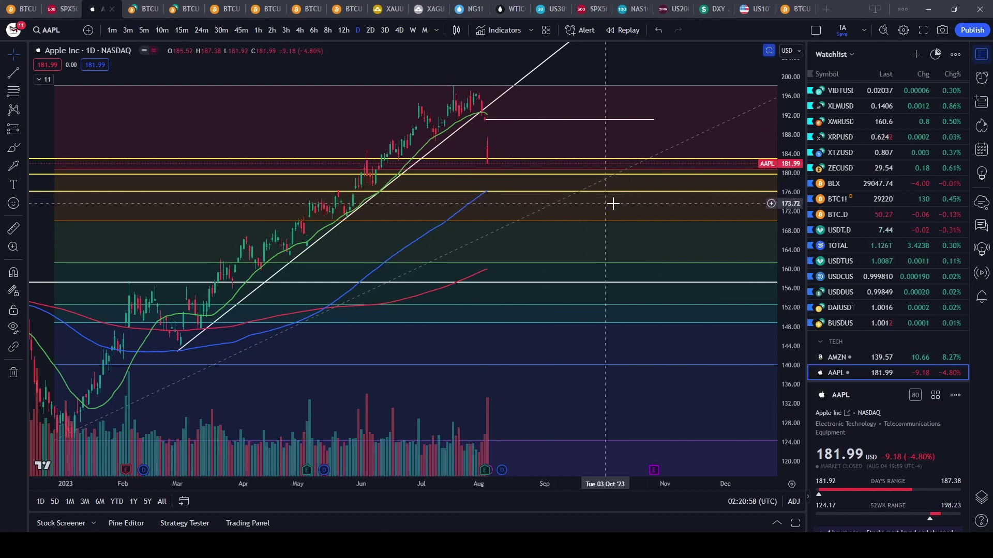
# Examine the daily Apple price against the yellow horizontal levels, Fibonacci zones, rising trendline and moving averages
pyautogui.scroll(-3, 601, 183)
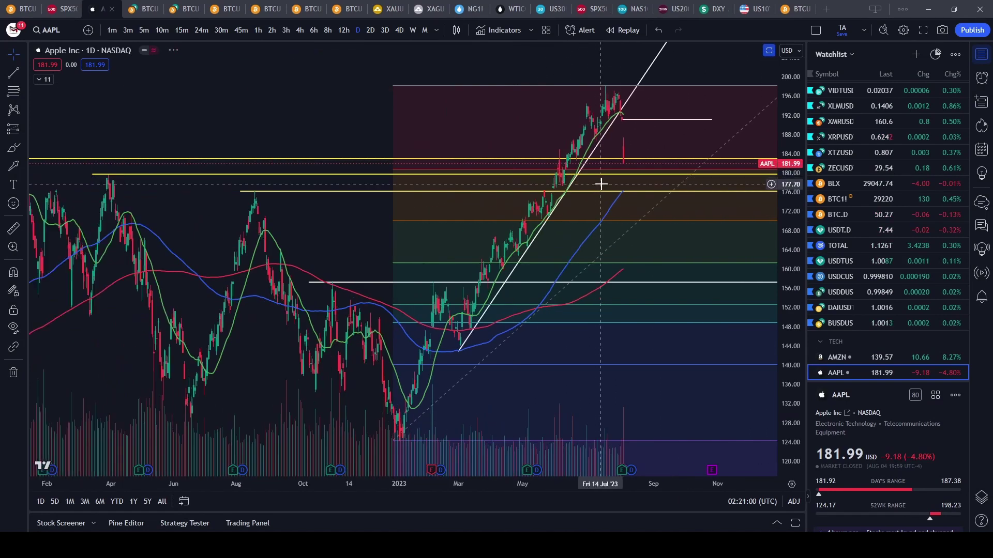
pyautogui.scroll(-3, 600, 184)
pyautogui.scroll(4, 369, 164)
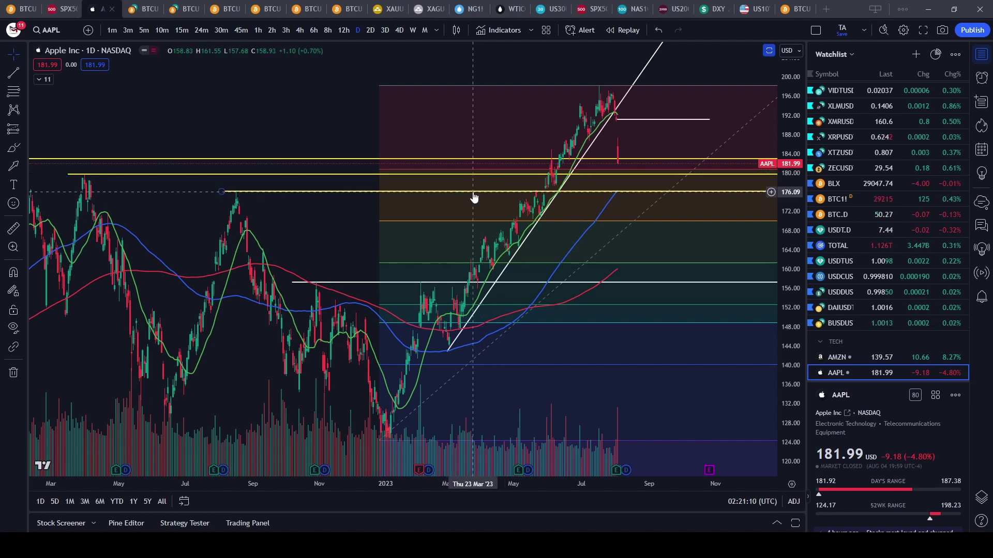
pyautogui.scroll(-4, 474, 197)
pyautogui.scroll(5, 481, 198)
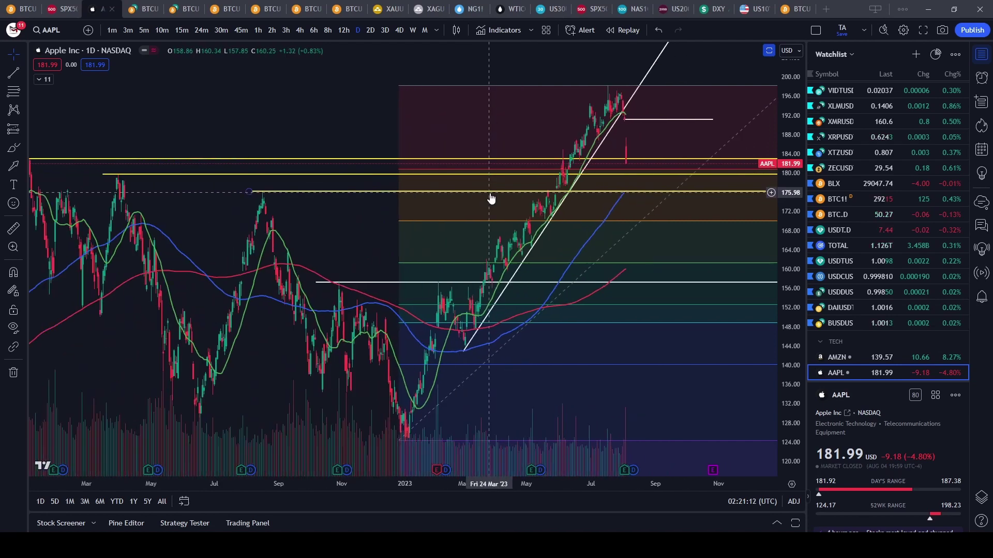
# Restore the RSI pane below the Apple chart, check it on the 4h and 1h timeframes, and return to the daily timeframe
pyautogui.doubleClick(290, 142)
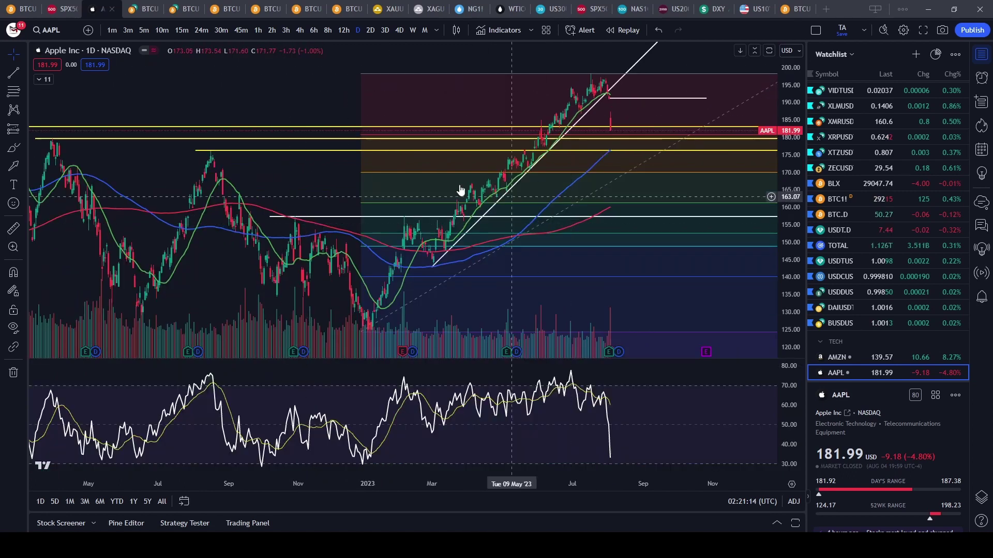
pyautogui.scroll(-6, 617, 297)
pyautogui.click(298, 30)
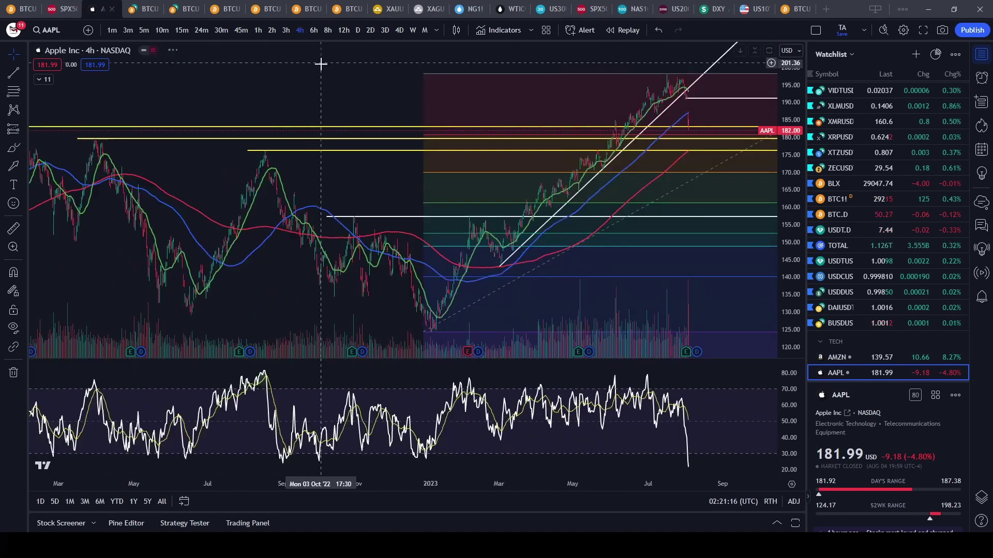
pyautogui.scroll(3, 560, 173)
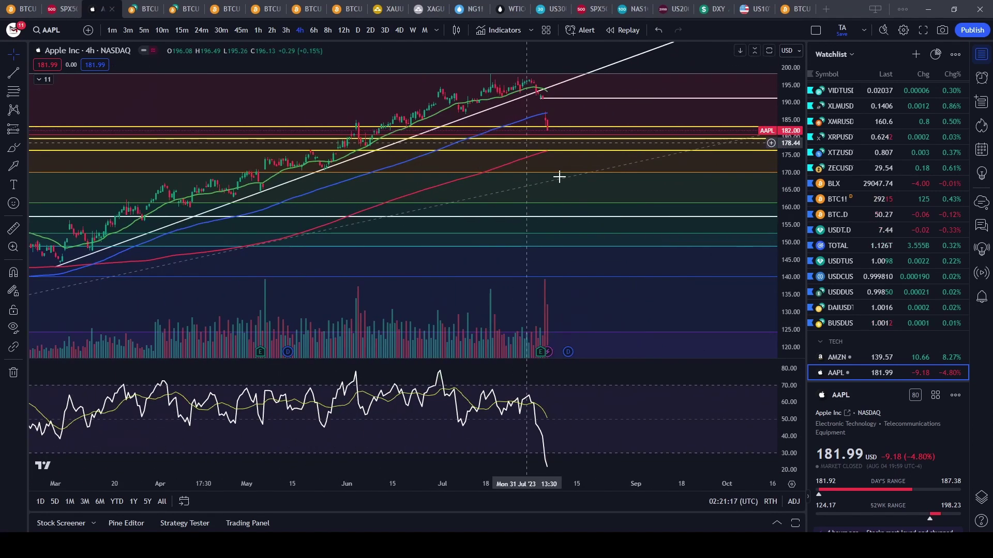
pyautogui.click(257, 30)
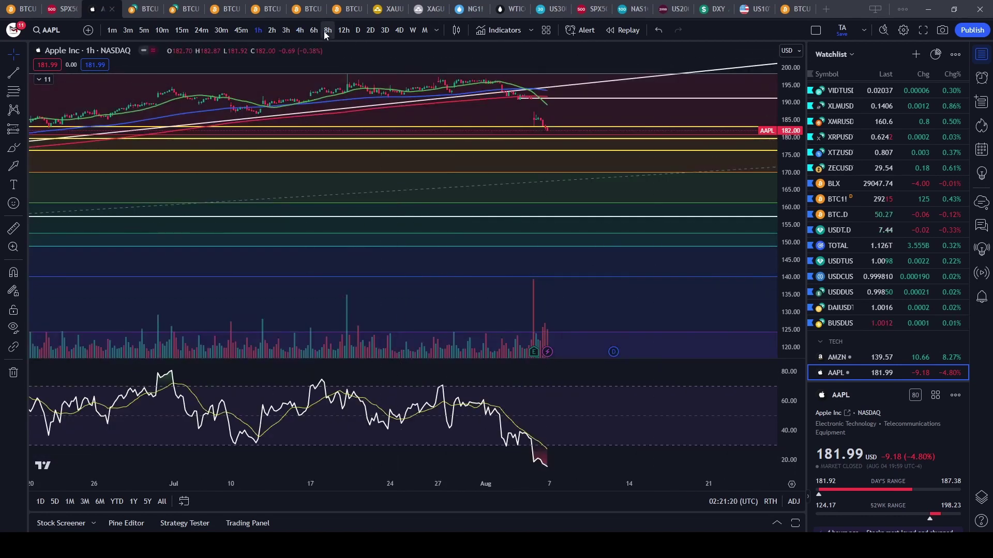
pyautogui.click(357, 30)
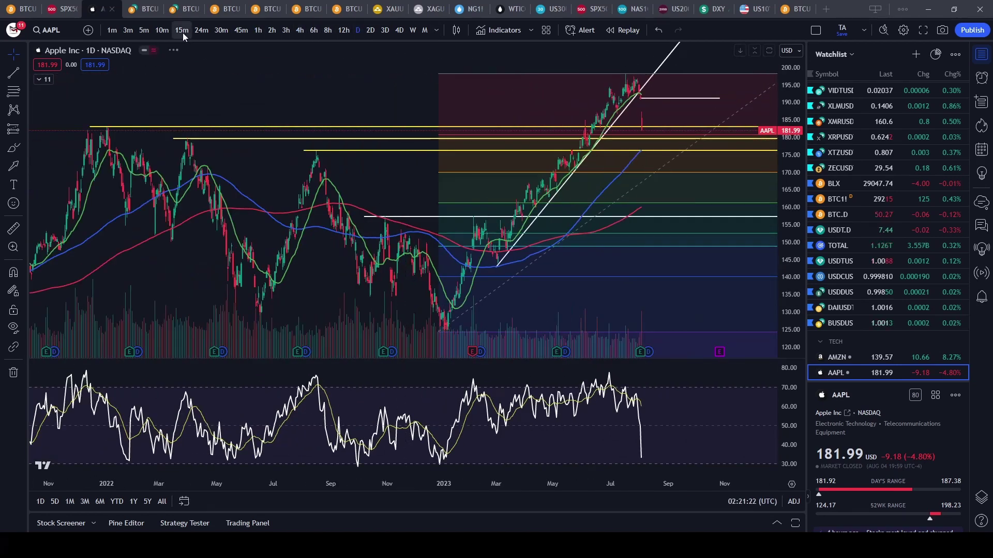
# Return to the MC layout, select NAS100USD in the watchlist, and examine its weekly candles and momentum
pyautogui.click(58, 9)
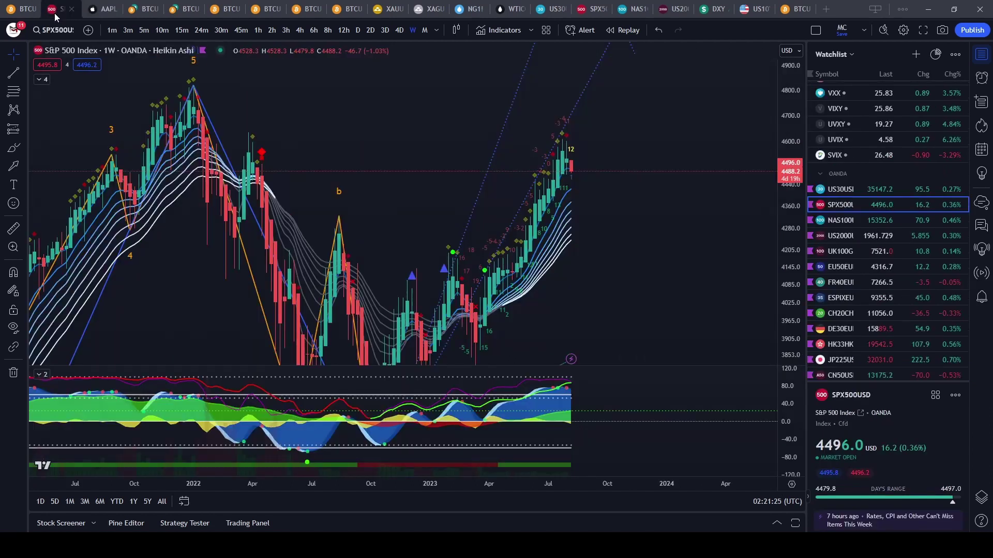
pyautogui.press('Down')
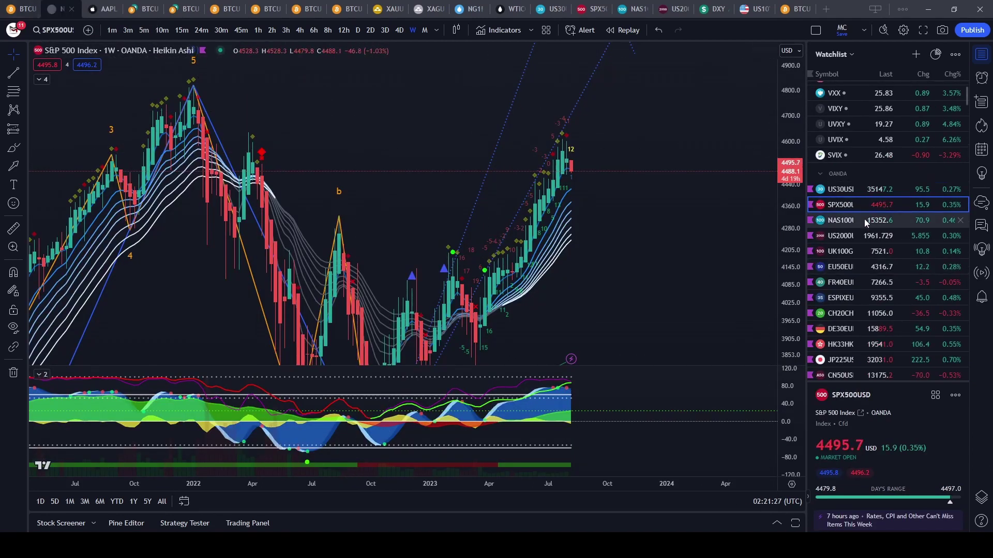
pyautogui.scroll(4, 615, 168)
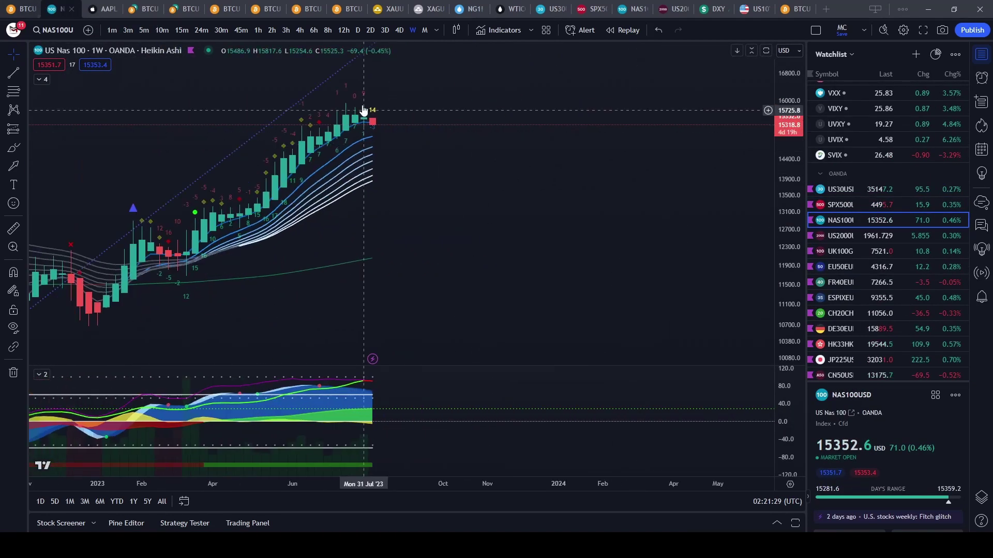
# Select US2000USD in the watchlist and examine the weekly US Russ 2000 candles, moving-average ribbon and momentum oscillator
pyautogui.press('Down')
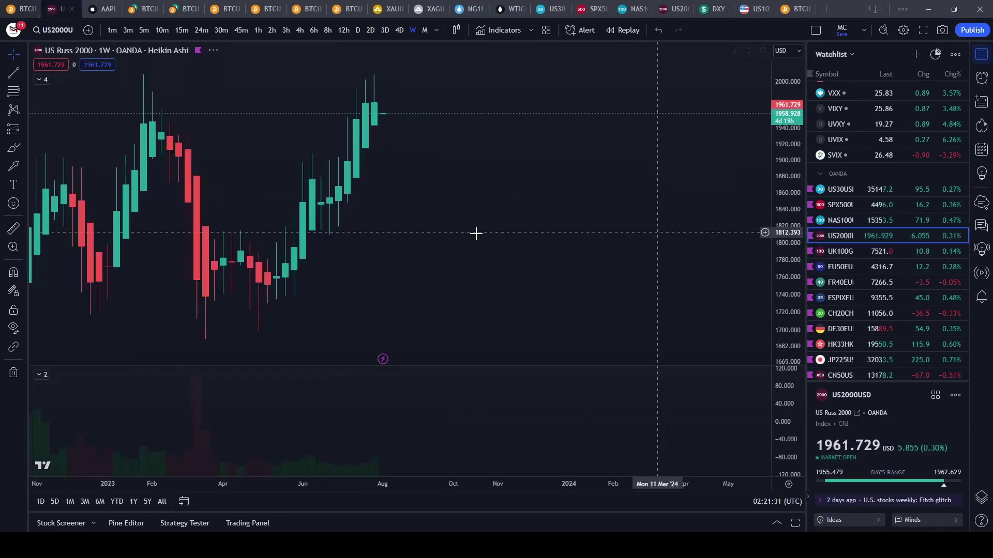
pyautogui.scroll(-5, 627, 262)
pyautogui.scroll(4, 623, 256)
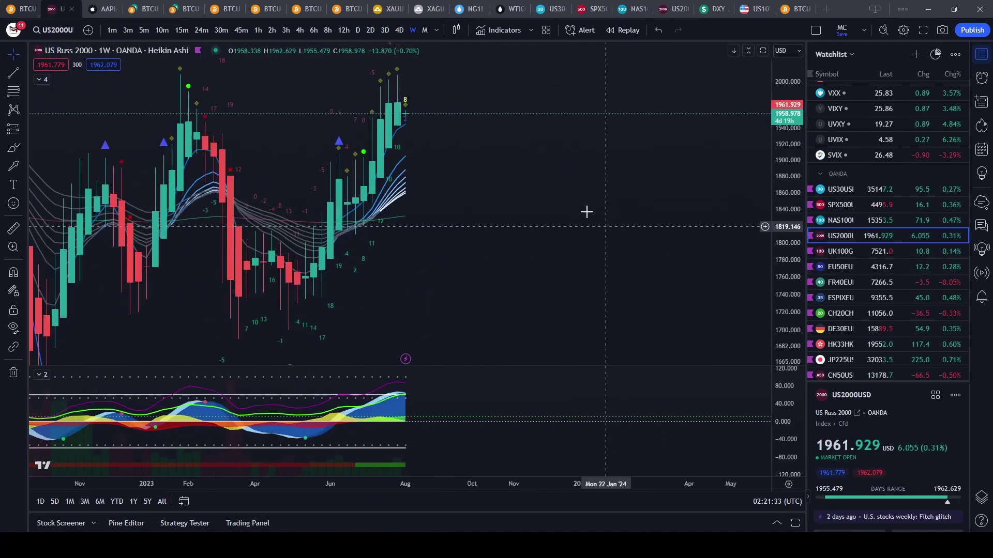
pyautogui.moveTo(556, 199); pyautogui.dragTo(606, 262)
pyautogui.scroll(2, 568, 248)
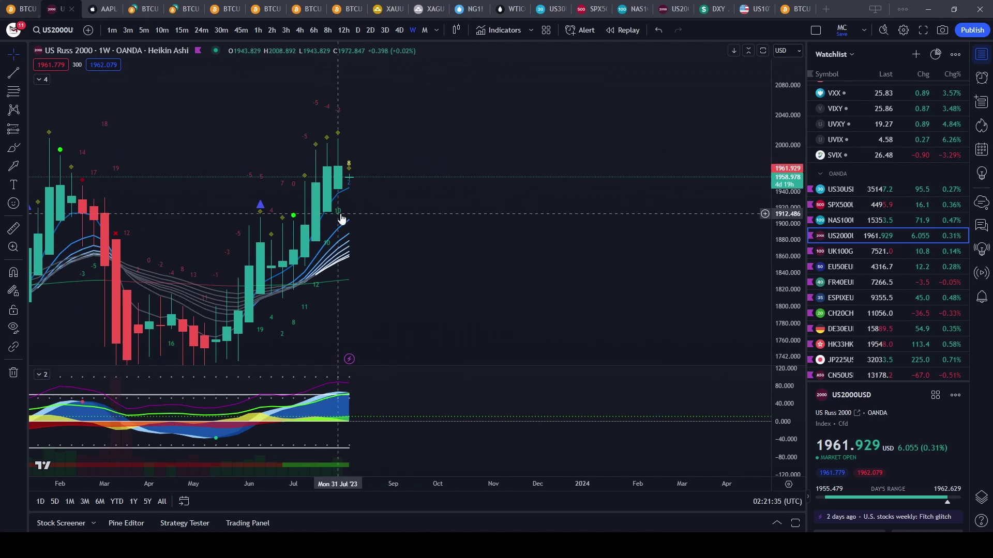
# Enlarge the momentum oscillator below the weekly US Russ 2000 chart to examine it, and restore the price pane
pyautogui.scroll(-5, 269, 223)
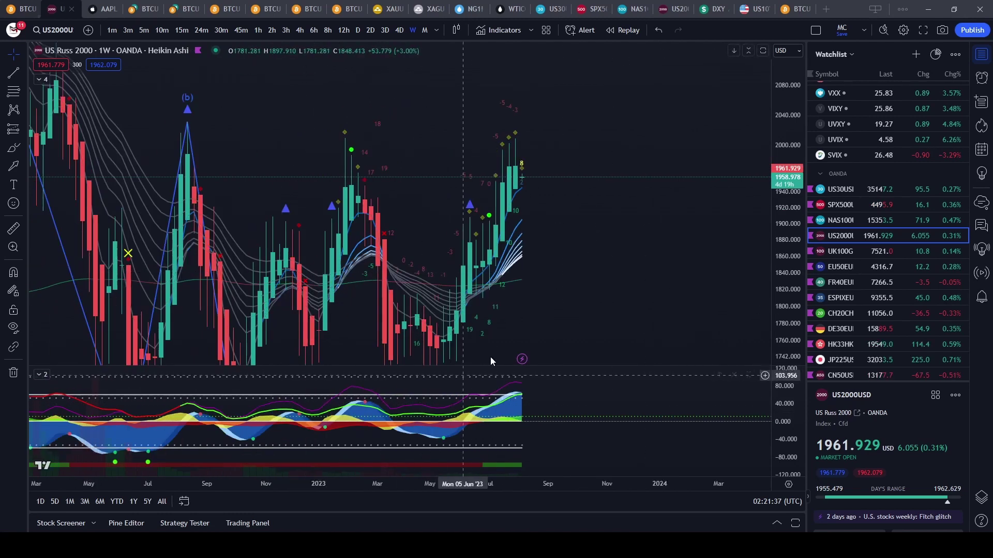
pyautogui.doubleClick(544, 401)
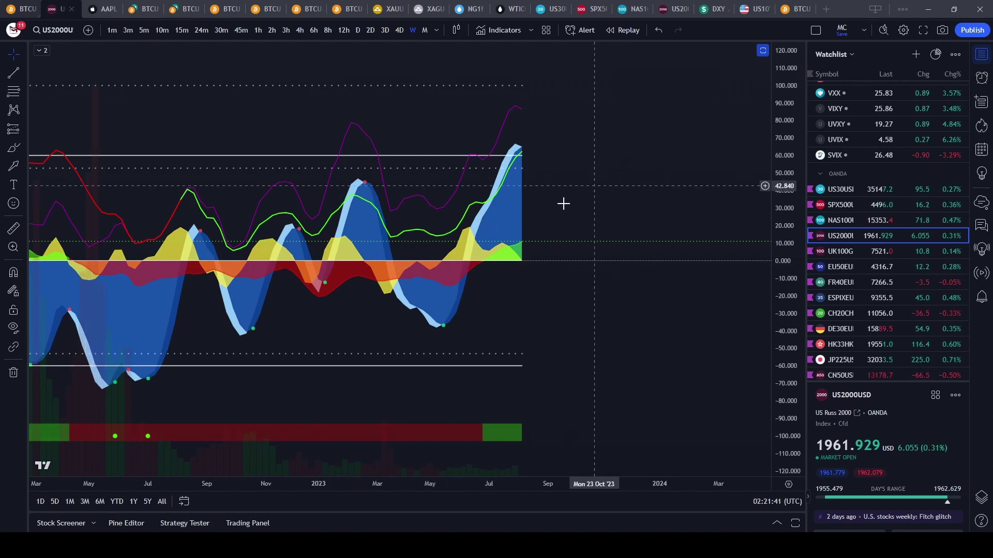
pyautogui.doubleClick(642, 187)
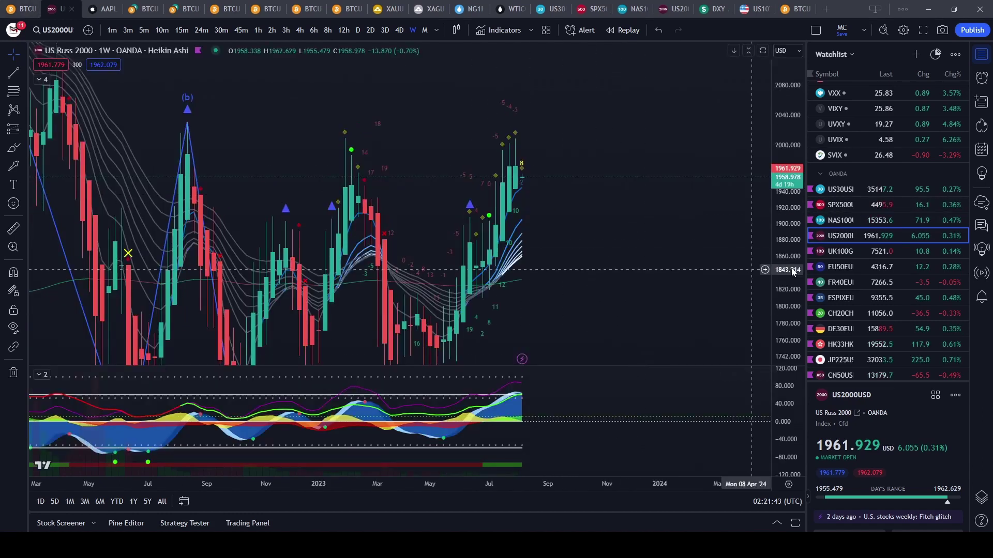
# Select US30USD in the watchlist and examine the weekly US Wall St 30 candles, wave labels and moving-average ribbon
pyautogui.click(843, 190)
pyautogui.scroll(-5, 594, 252)
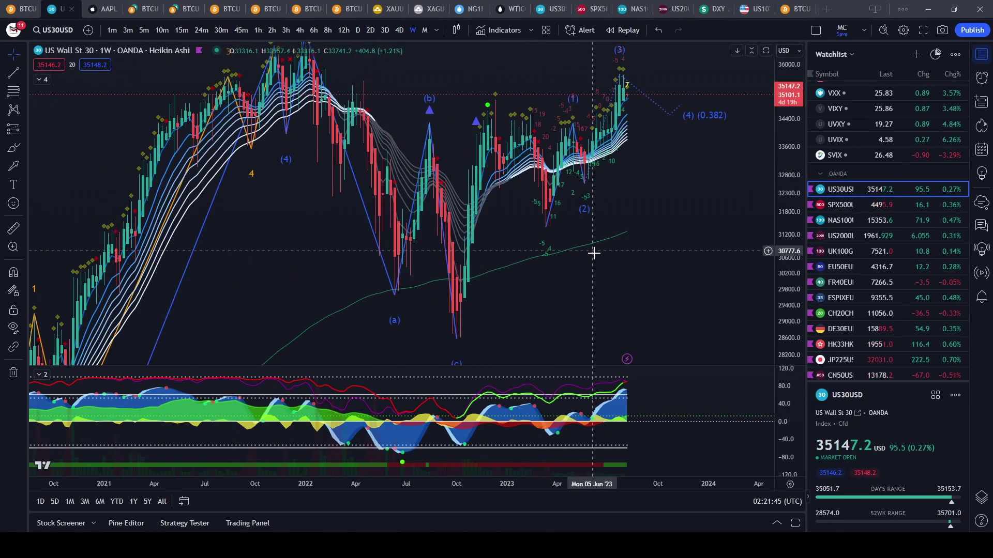
pyautogui.scroll(8, 574, 255)
pyautogui.moveTo(786, 217); pyautogui.dragTo(787, 114)
pyautogui.moveTo(643, 189); pyautogui.dragTo(659, 328)
pyautogui.scroll(-3, 669, 259)
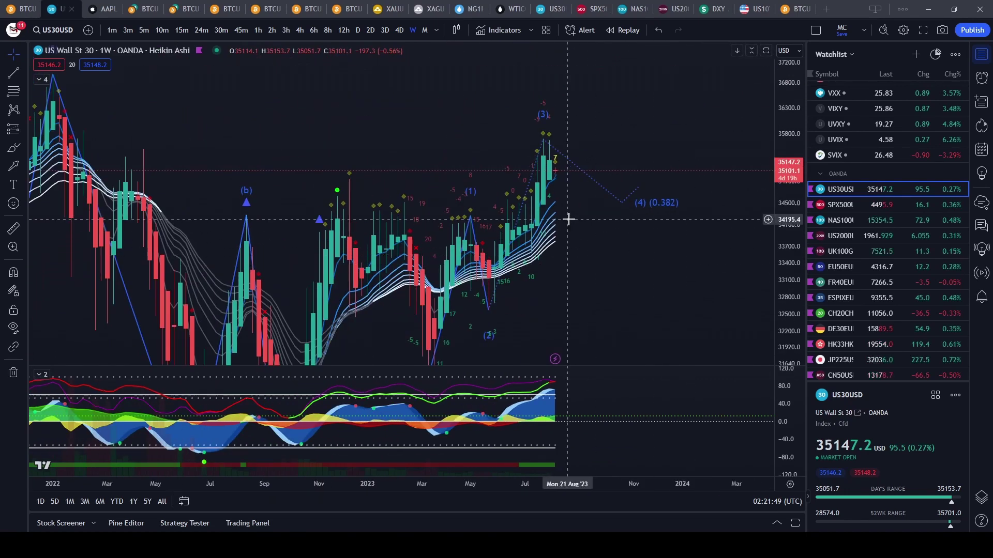
pyautogui.scroll(2, 526, 352)
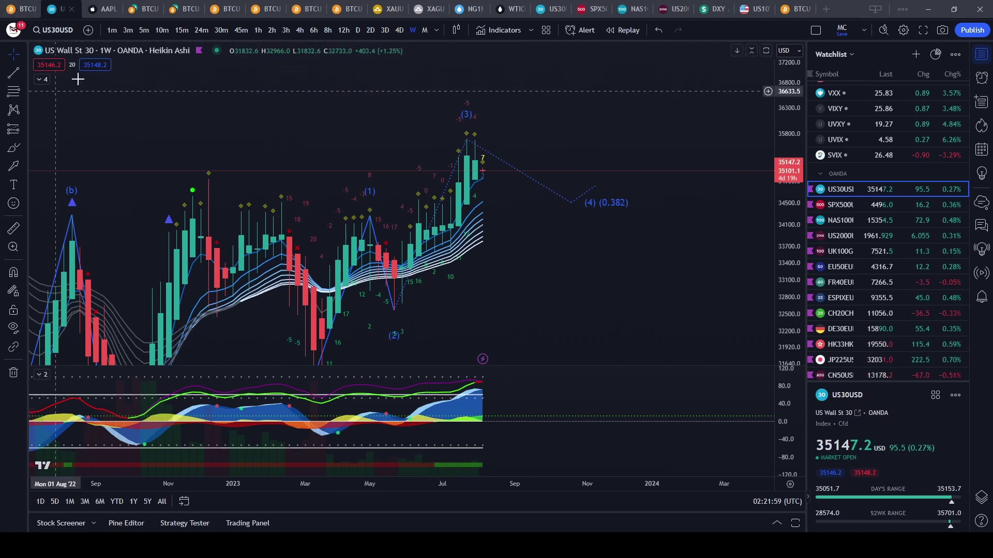
# Switch to the NAT GAS layout and examine the daily Natural Gas Futures price against its trendlines and moving averages
pyautogui.click(470, 7)
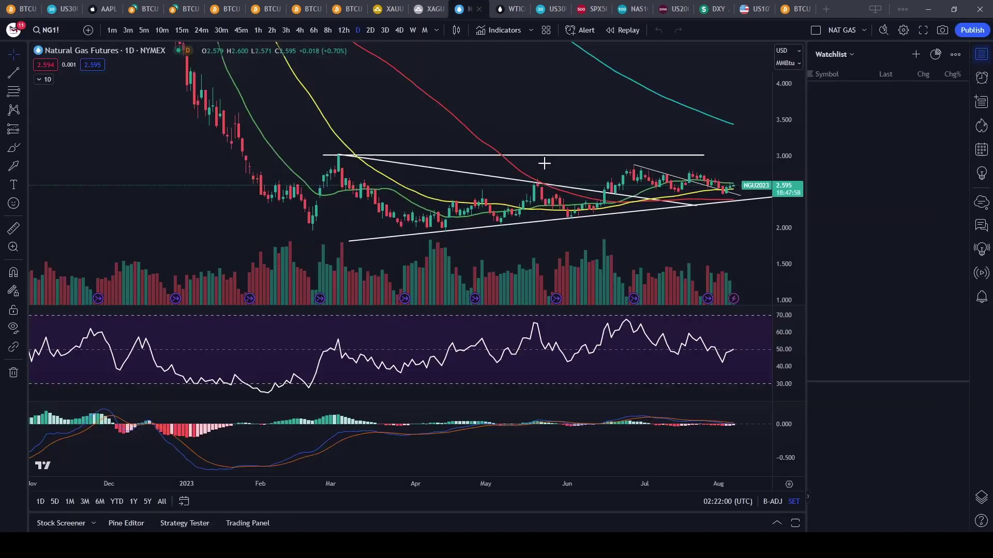
pyautogui.scroll(3, 428, 172)
pyautogui.scroll(-3, 428, 172)
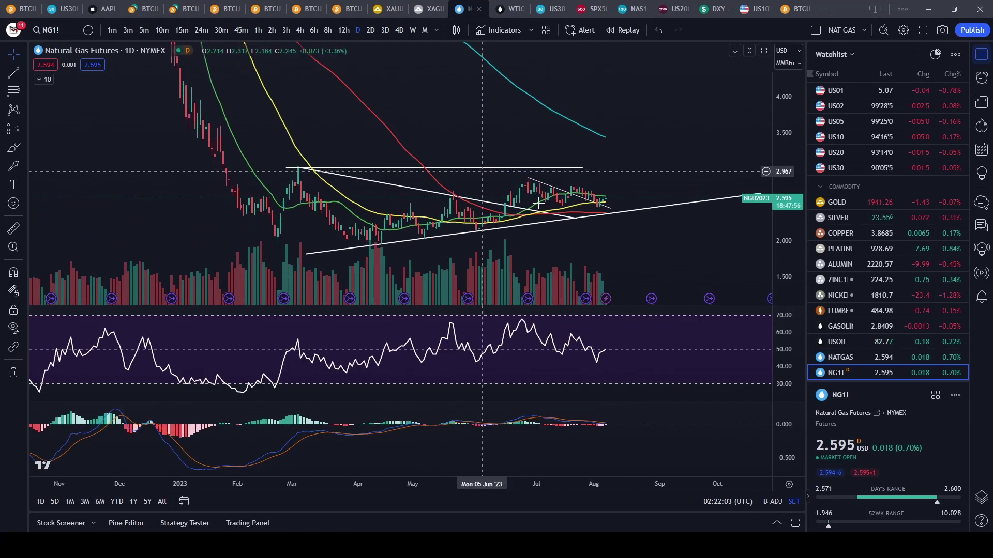
# Return to the MC layout, select the OANDA NATGASUSD symbol in the watchlist, and examine its weekly candles and wave labels
pyautogui.click(61, 7)
pyautogui.scroll(3, 869, 222)
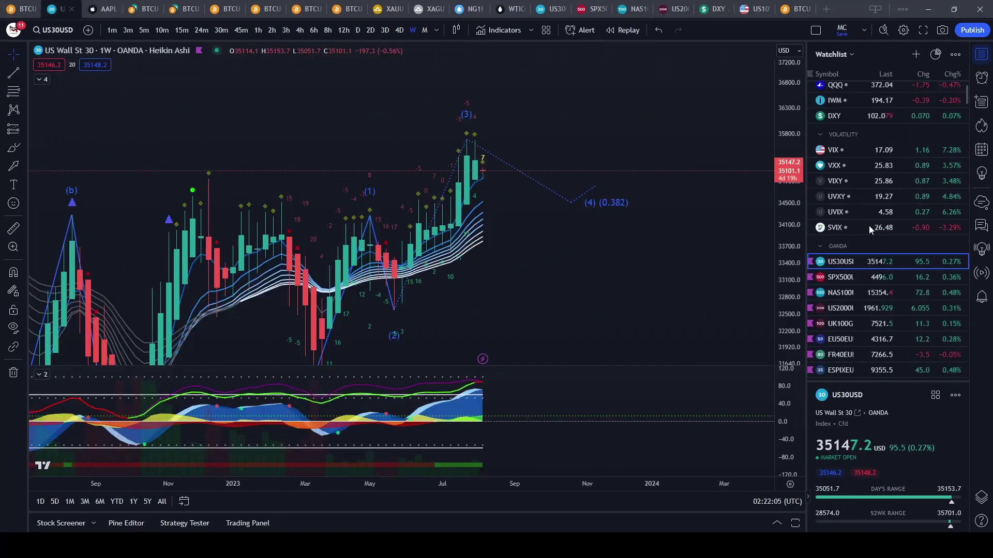
pyautogui.scroll(-4, 871, 221)
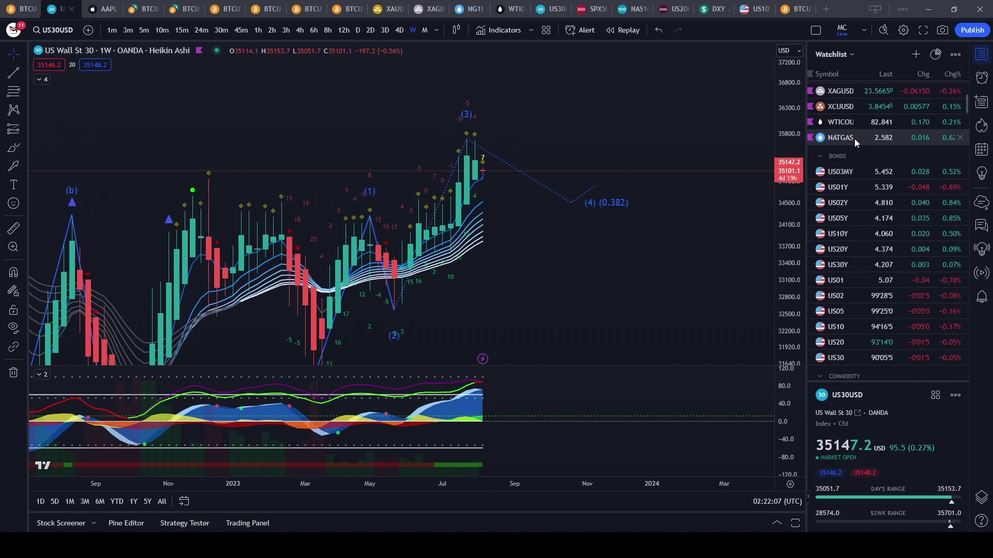
pyautogui.click(854, 138)
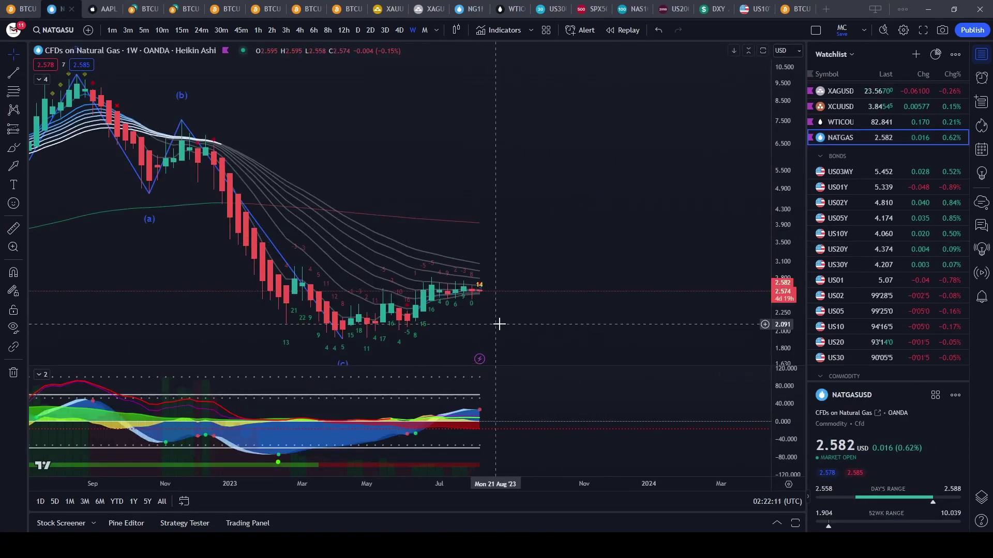
pyautogui.scroll(-3, 497, 297)
# Select NG1! in the watchlist and examine the weekly Natural Gas Futures candles, moving-average ribbon and momentum oscillator
pyautogui.scroll(-5, 879, 217)
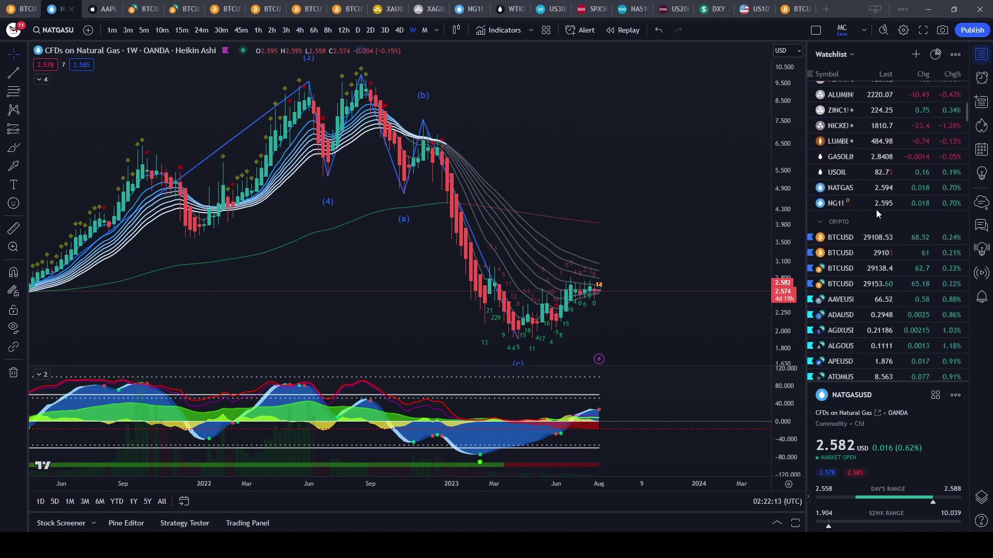
pyautogui.click(846, 202)
pyautogui.moveTo(640, 232); pyautogui.dragTo(412, 166)
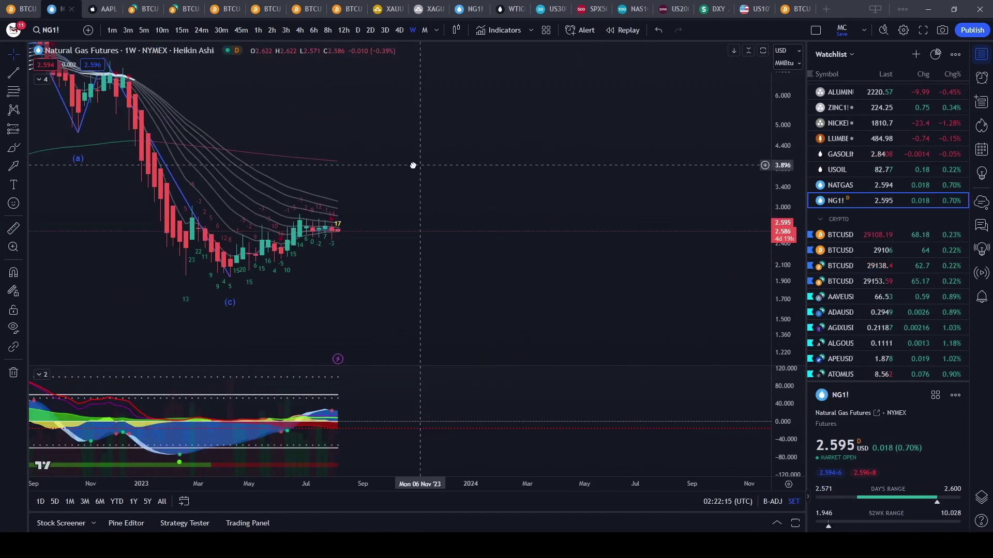
pyautogui.scroll(5, 543, 157)
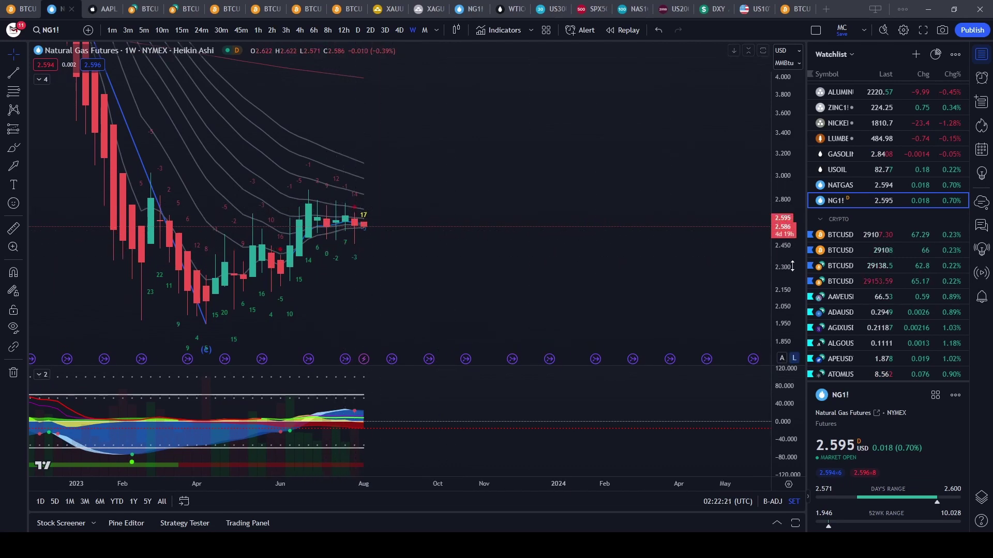
pyautogui.moveTo(792, 303); pyautogui.dragTo(635, 32)
pyautogui.moveTo(521, 302); pyautogui.dragTo(525, 249)
pyautogui.scroll(-5, 672, 310)
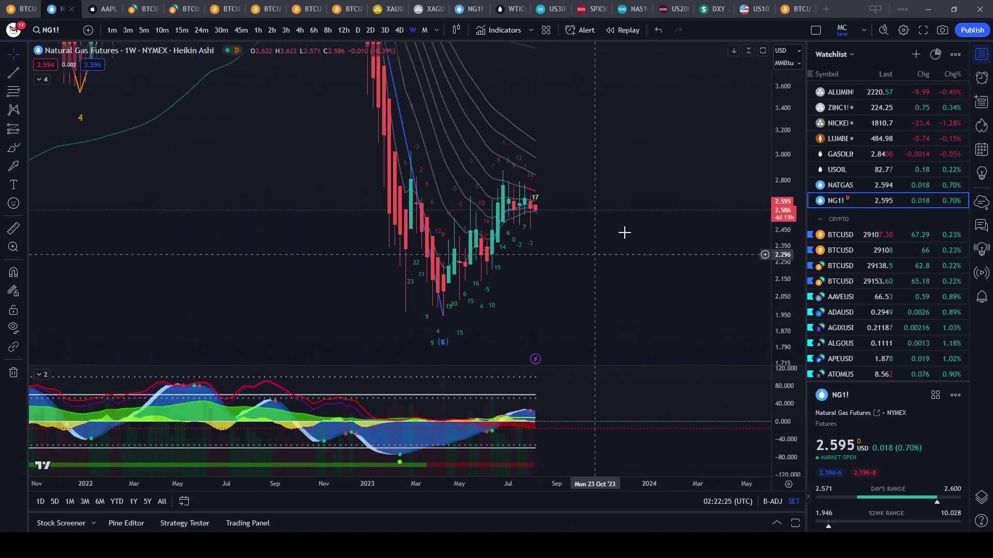
pyautogui.scroll(-5, 572, 265)
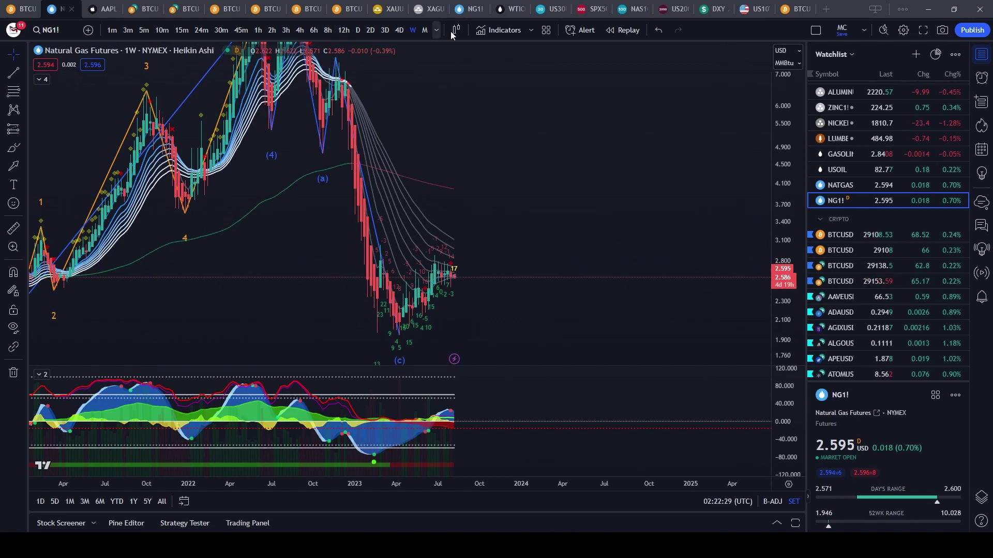
# Change the Natural Gas Futures chart to the daily timeframe and examine recent candles, the moving-average ribbon and momentum
pyautogui.click(358, 30)
pyautogui.scroll(3, 471, 327)
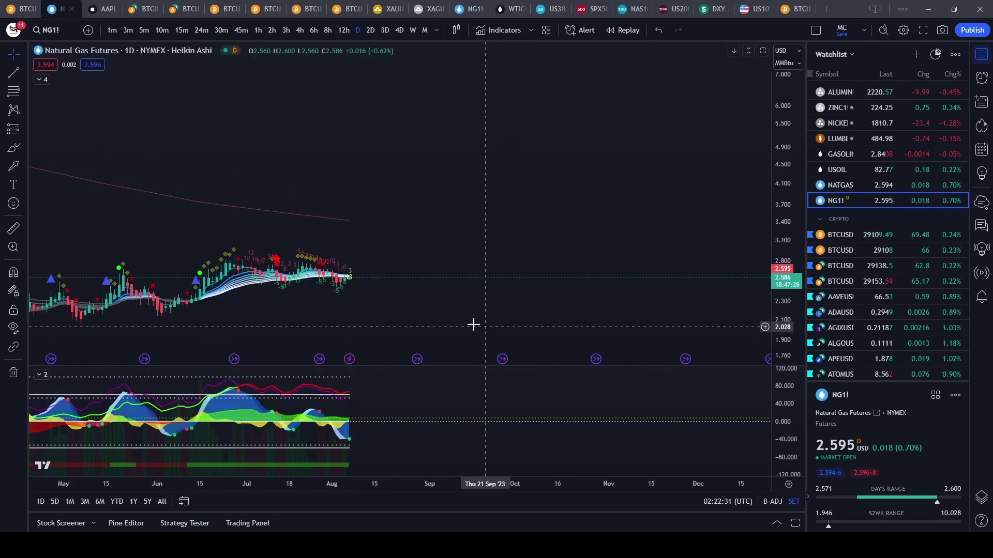
pyautogui.moveTo(510, 245); pyautogui.dragTo(580, 218)
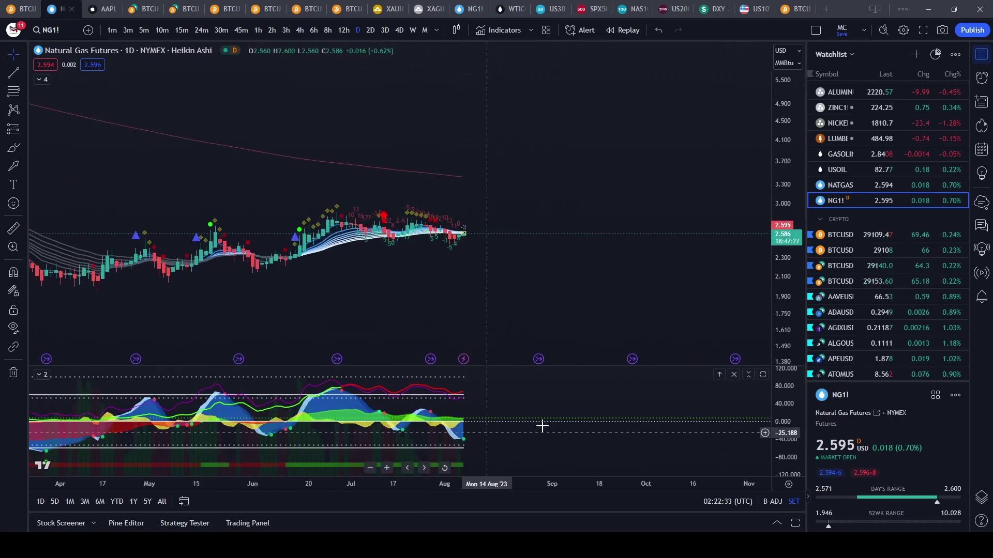
pyautogui.moveTo(793, 313); pyautogui.dragTo(786, 109)
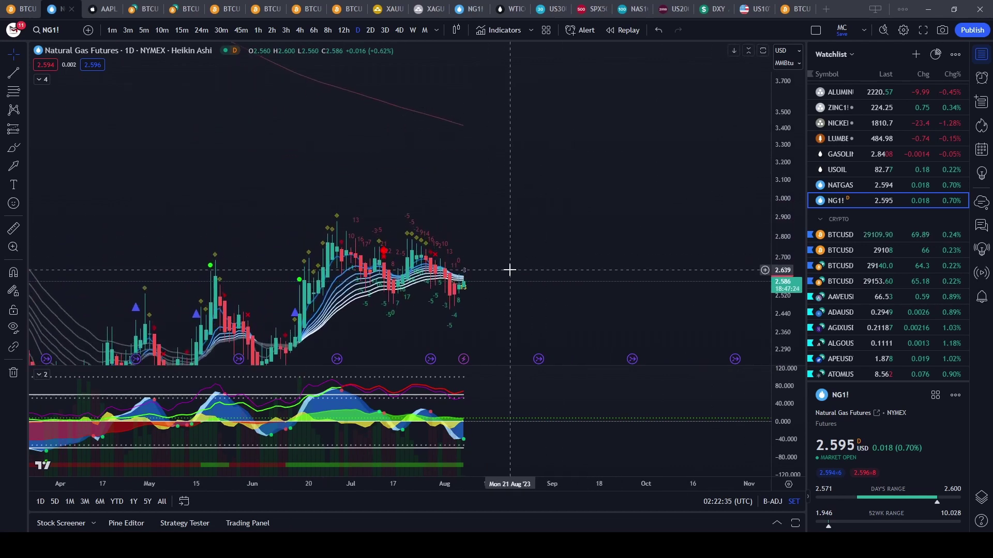
pyautogui.moveTo(509, 270); pyautogui.dragTo(517, 211)
pyautogui.scroll(-2, 645, 429)
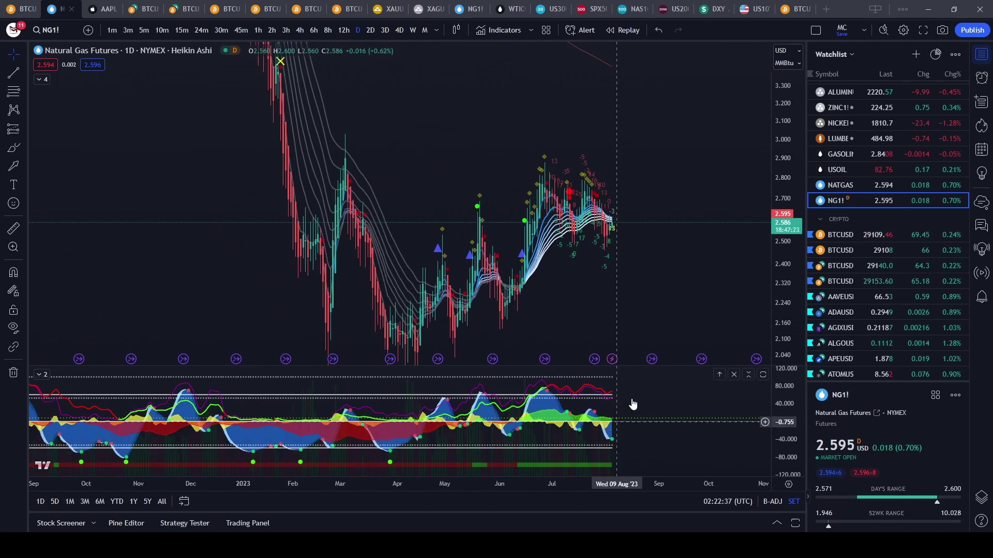
# Check Natural Gas Futures on the weekly and monthly timeframes, rescaling the monthly chart to show the price history since 2020
pyautogui.click(416, 32)
pyautogui.scroll(6, 598, 132)
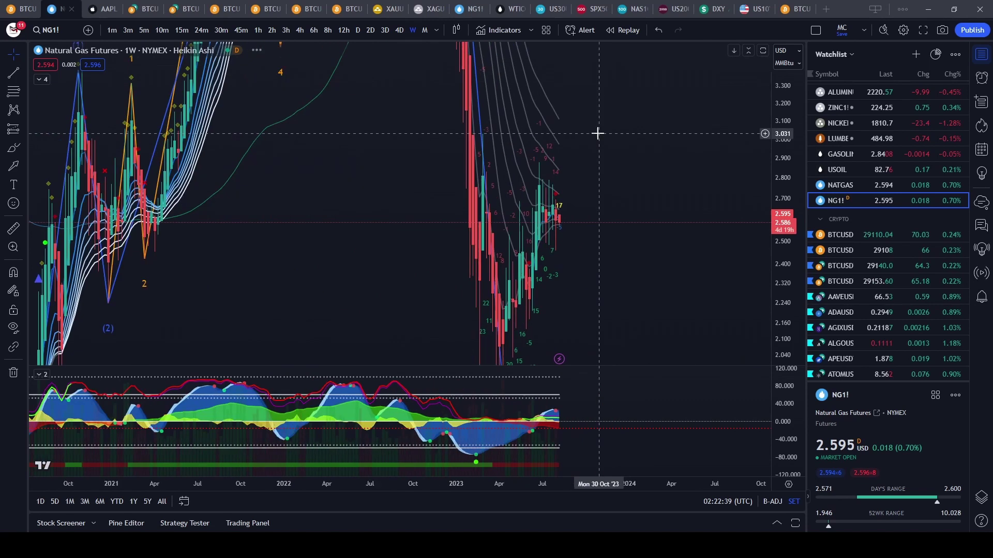
pyautogui.click(424, 30)
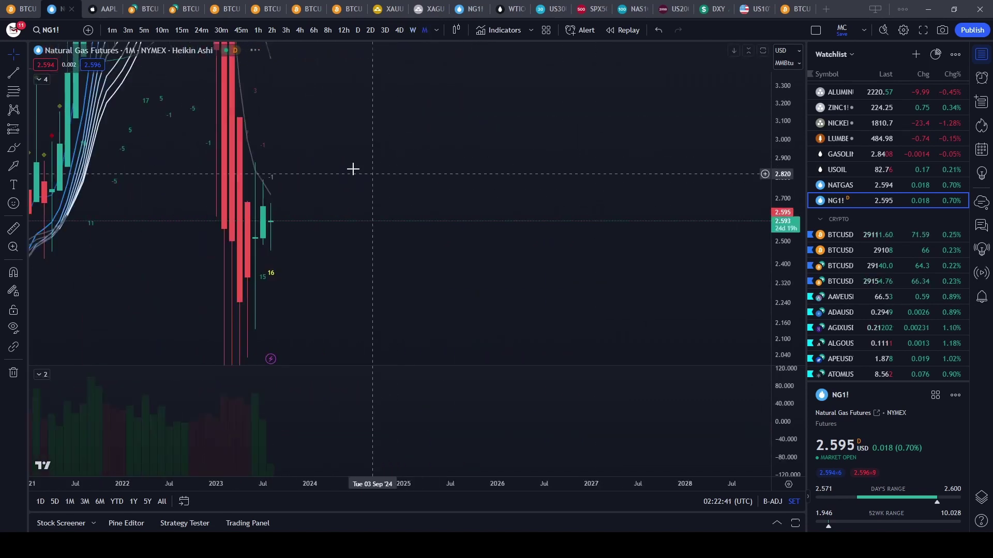
pyautogui.scroll(-3, 623, 168)
pyautogui.moveTo(792, 80); pyautogui.dragTo(639, 368)
pyautogui.moveTo(594, 144); pyautogui.dragTo(513, 176)
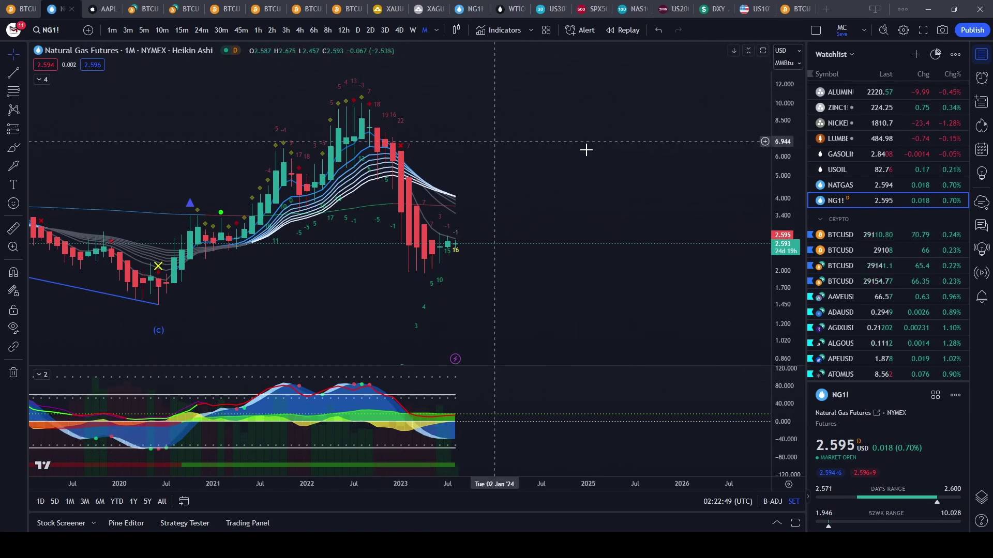
# Switch to the OIL layout and measure West Texas Oil's daily rally from the late-June low to the August high
pyautogui.click(507, 10)
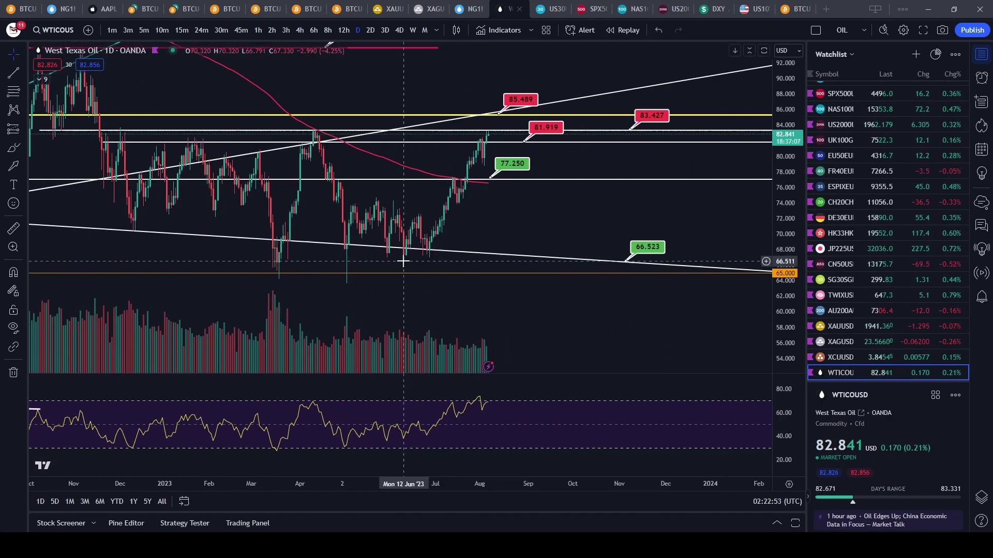
pyautogui.keyDown('shift'); pyautogui.click(429, 256); pyautogui.keyUp('shift')
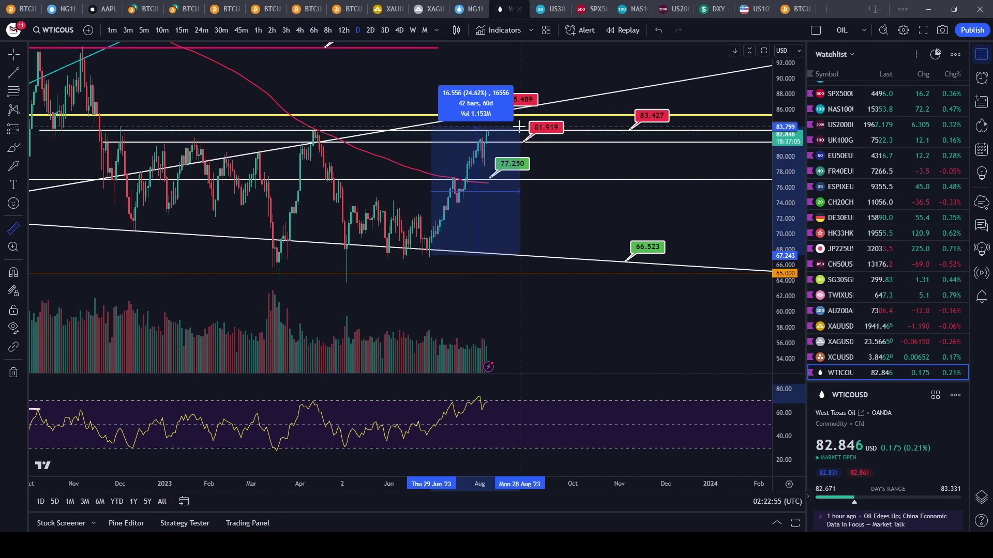
pyautogui.click(501, 205)
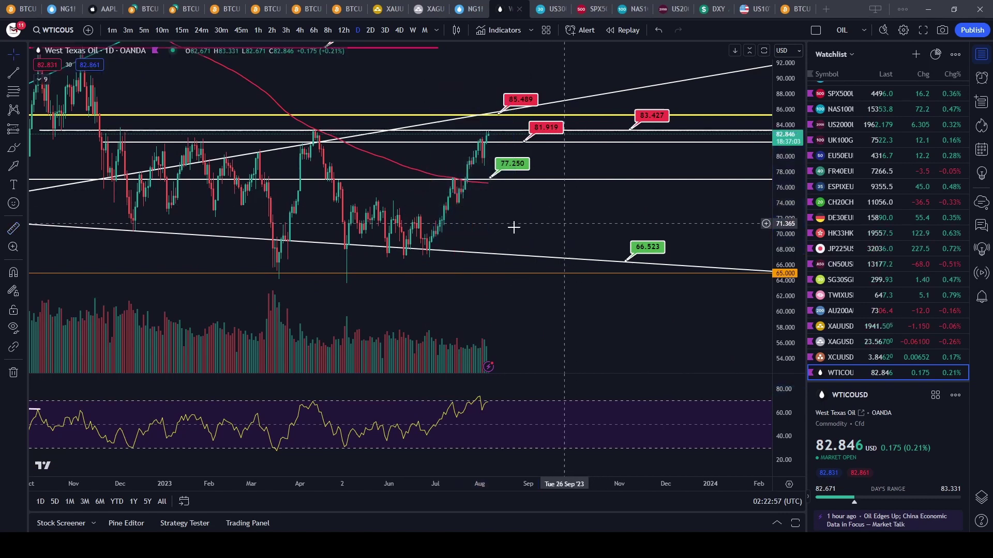
pyautogui.keyDown('shift'); pyautogui.click(429, 257); pyautogui.keyUp('shift')
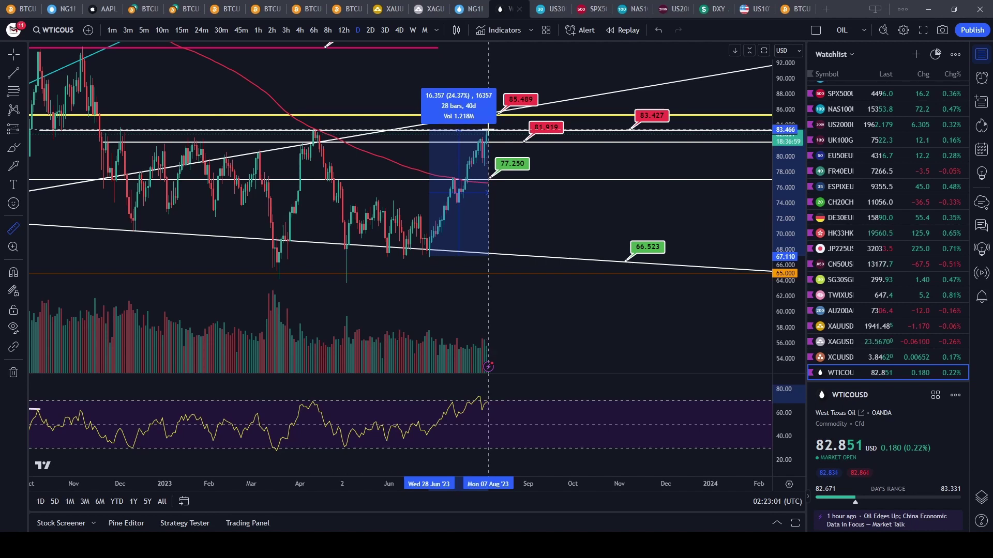
pyautogui.click(505, 206)
pyautogui.moveTo(505, 207); pyautogui.dragTo(427, 277)
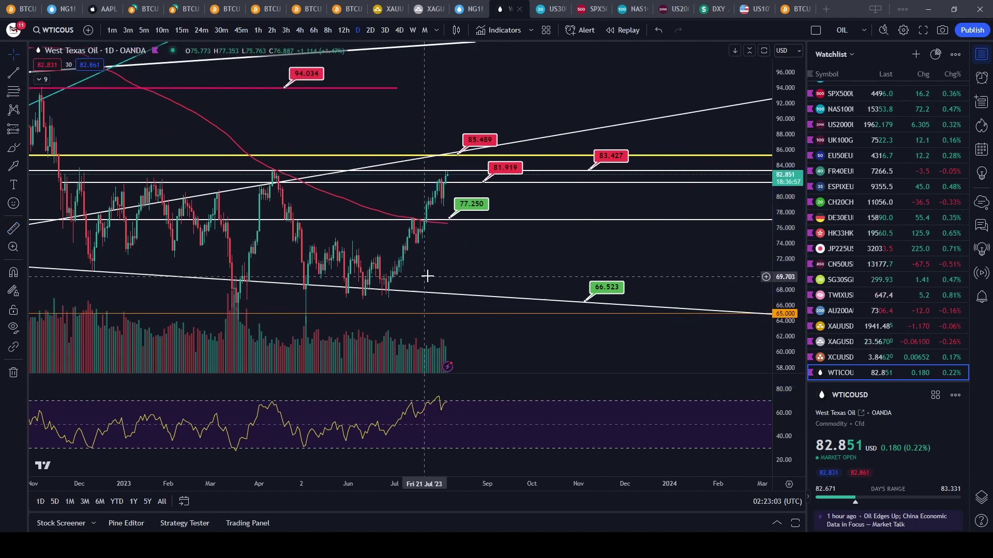
pyautogui.scroll(-5, 892, 310)
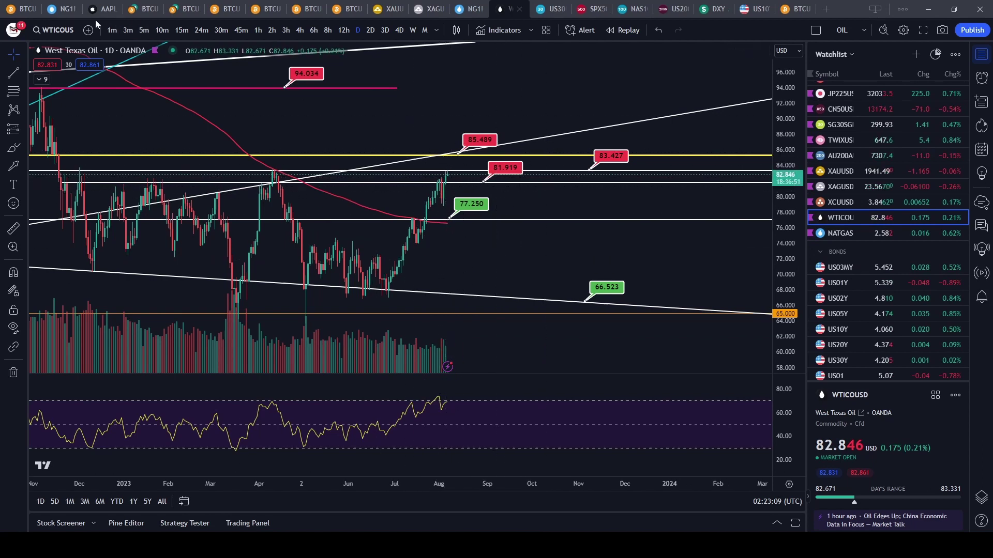
# Return to the MC layout's Natural Gas Futures chart, set it to the daily timeframe, and examine the 2023 price base
pyautogui.click(50, 12)
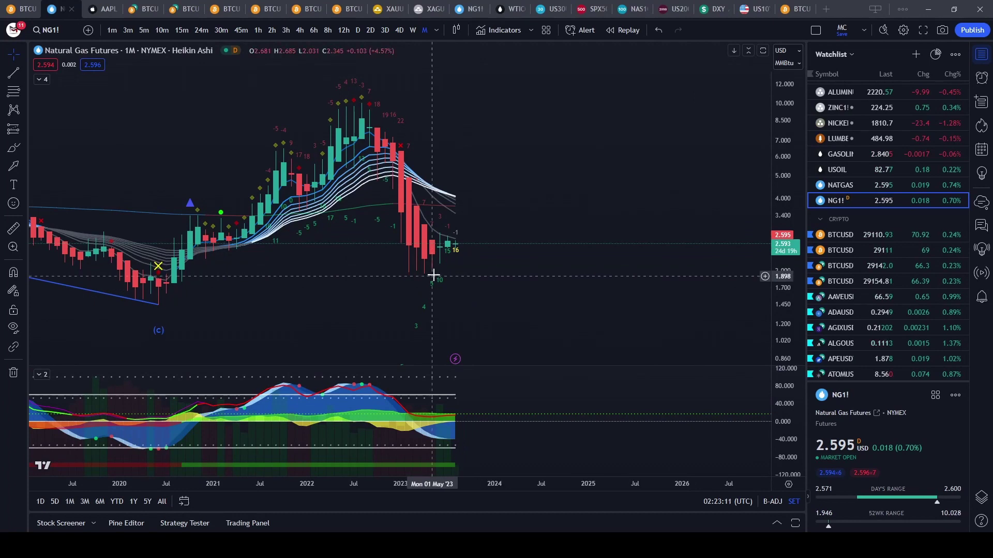
pyautogui.click(358, 30)
pyautogui.scroll(-12, 452, 198)
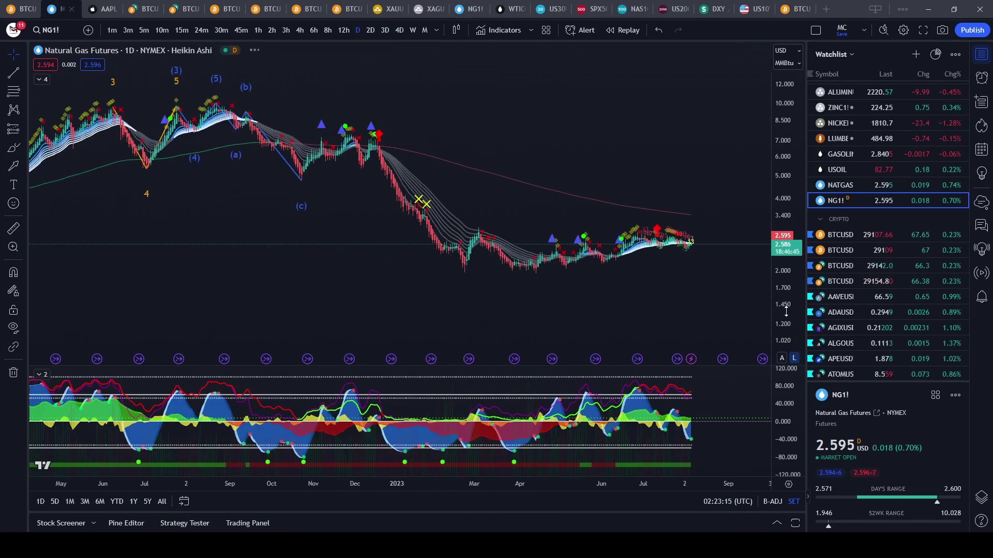
pyautogui.moveTo(784, 310); pyautogui.dragTo(778, 110)
pyautogui.moveTo(603, 178); pyautogui.dragTo(476, 317)
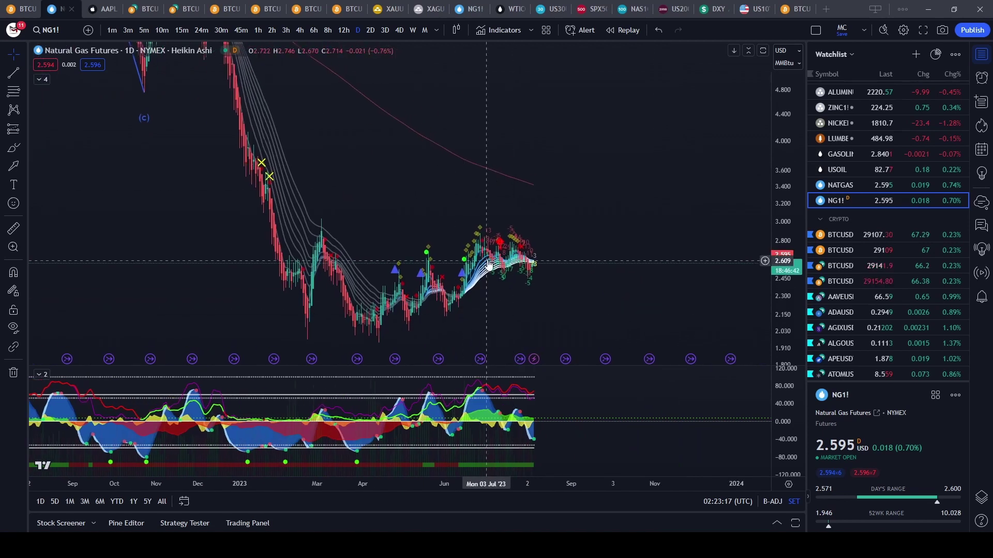